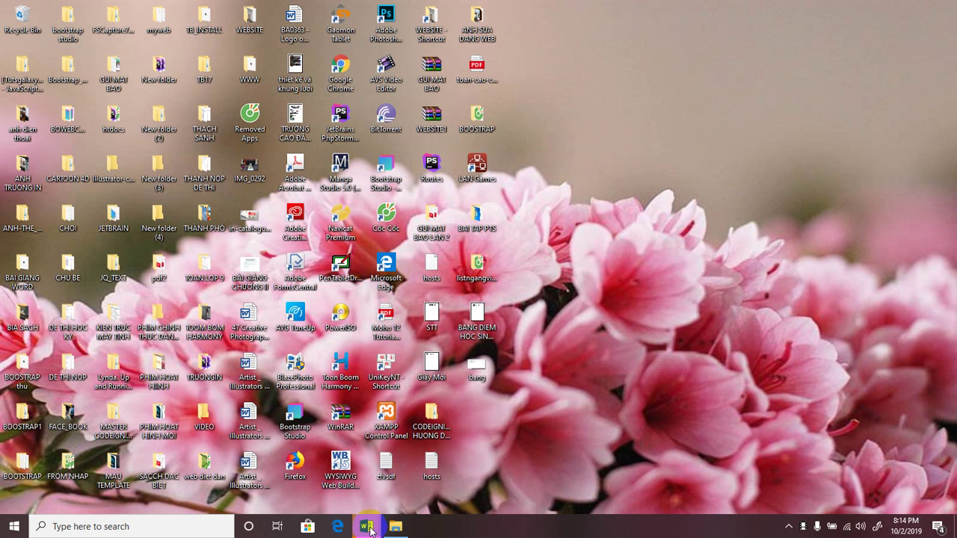
Step: Maximize the Word window and create a new blank document, Document3
mouse_move(370, 527)
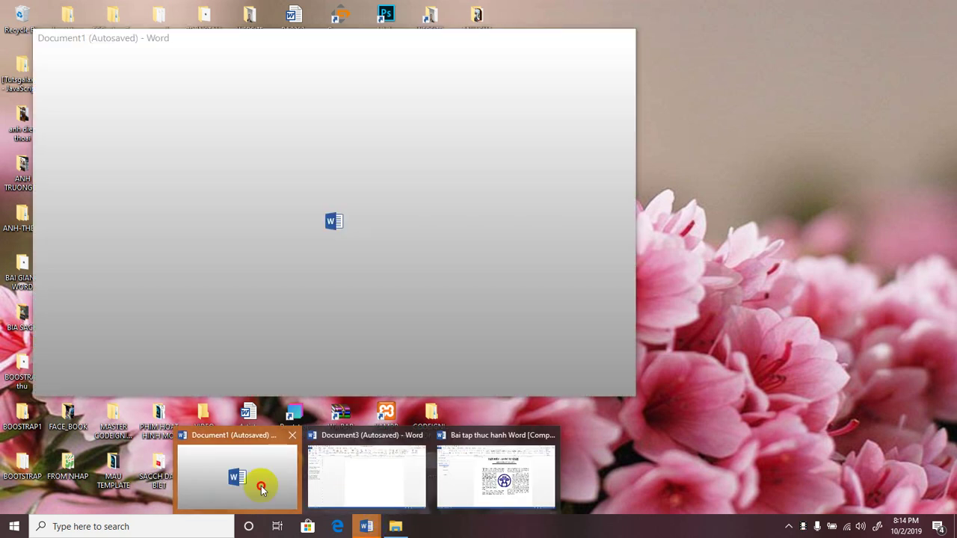
left_click(261, 483)
left_click(613, 37)
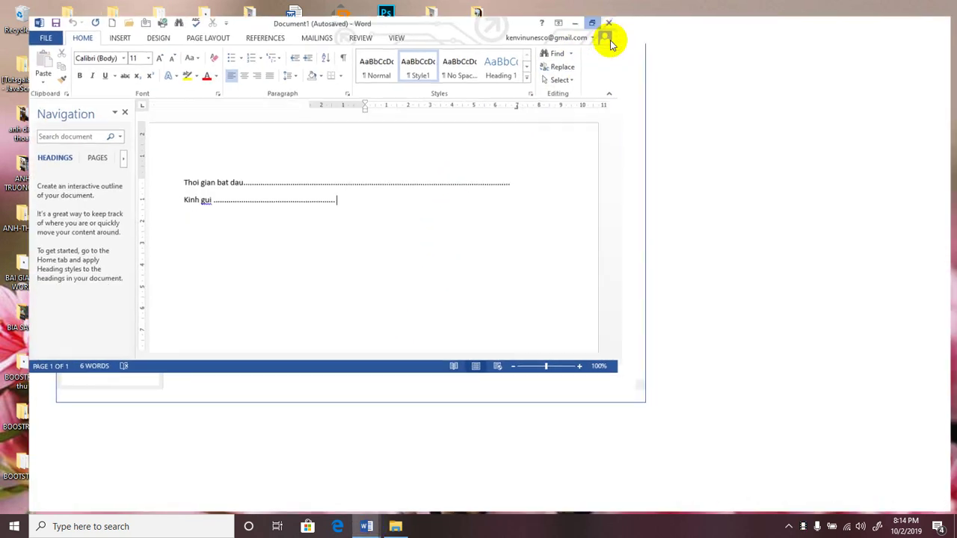
left_click(21, 24)
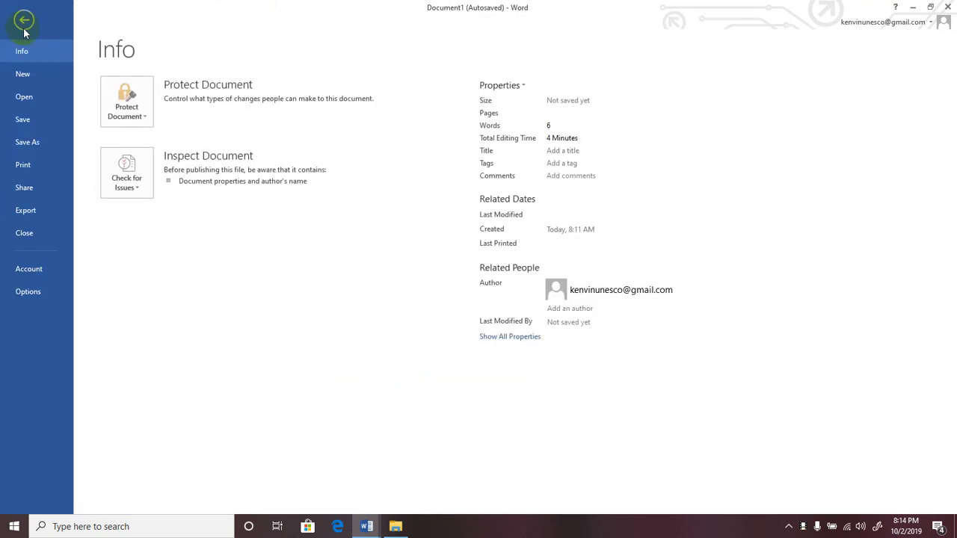
left_click(23, 74)
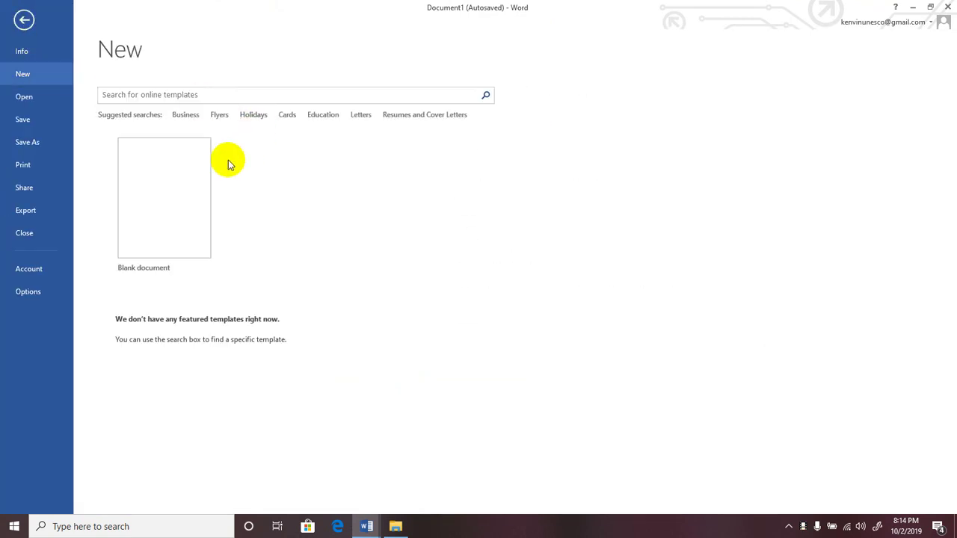
left_click(190, 190)
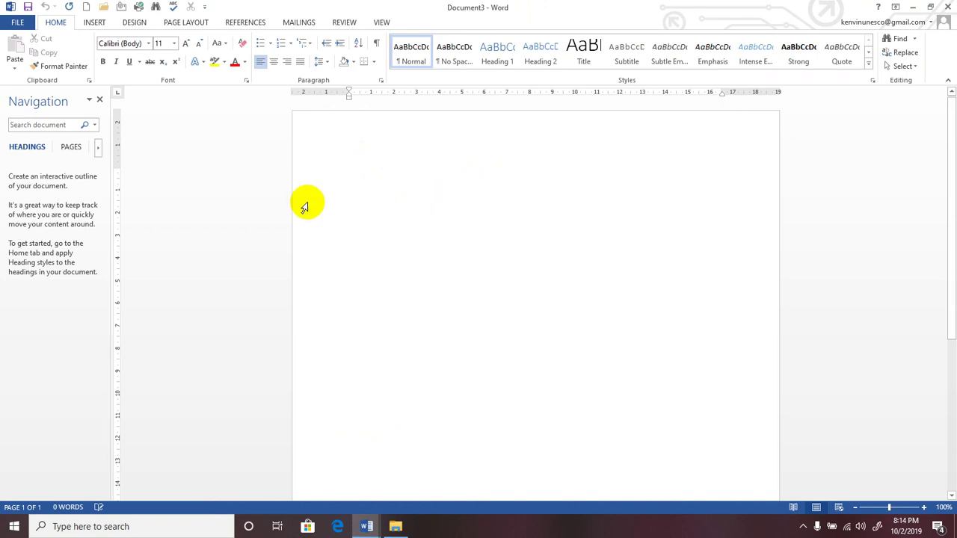
scroll(487, 188, "down", 3)
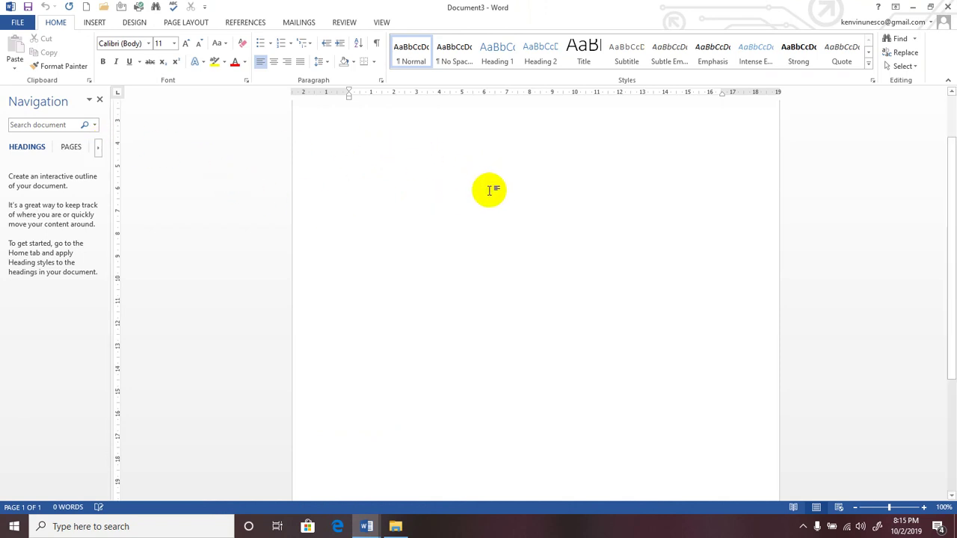
scroll(489, 192, "up", 3)
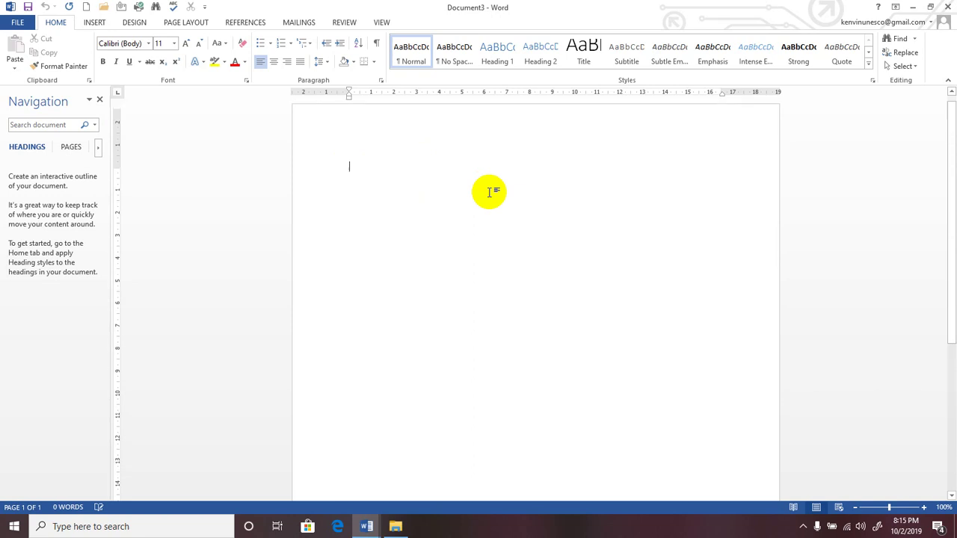
Step: Open Page Setup's Paper settings via More Paper Sizes, showing Letter at 21.59 × 27.94 cm
left_click(183, 25)
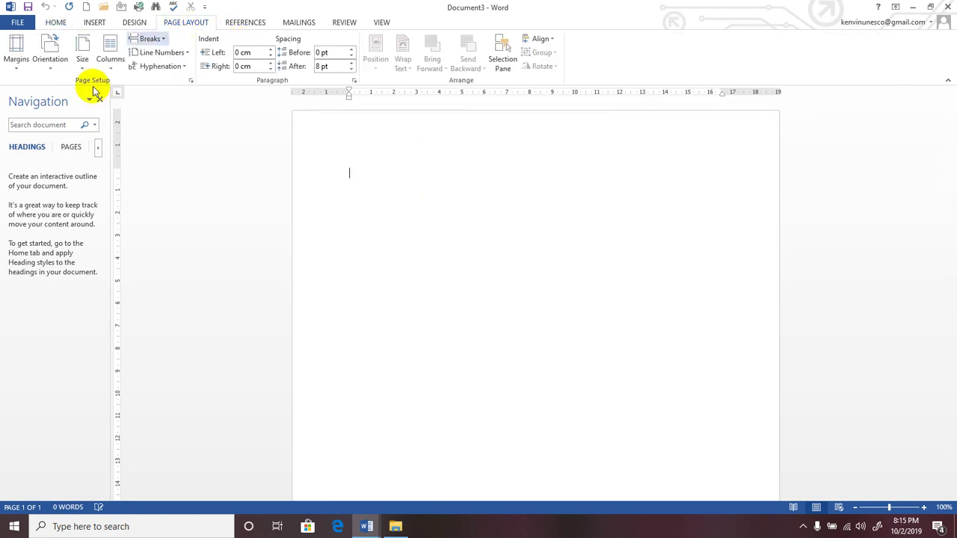
left_click(89, 61)
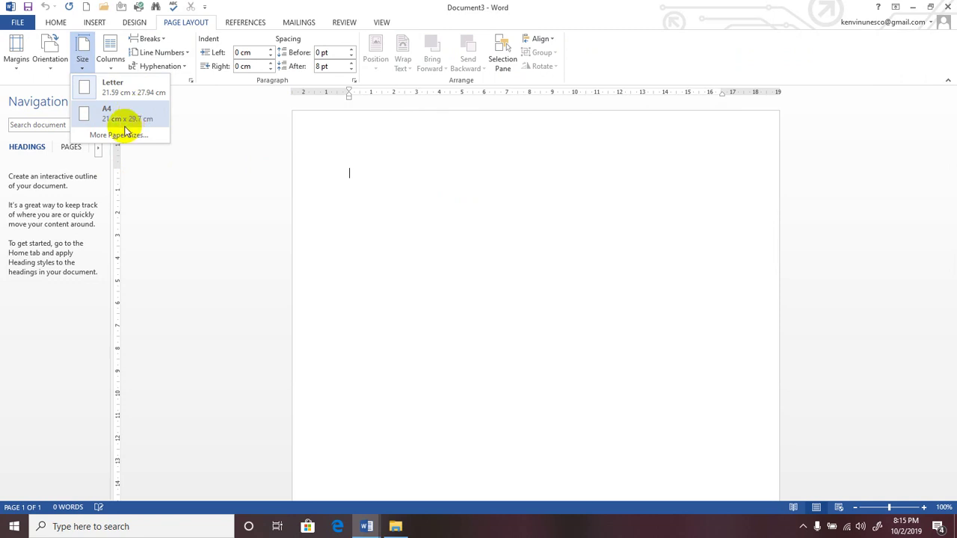
left_click(124, 135)
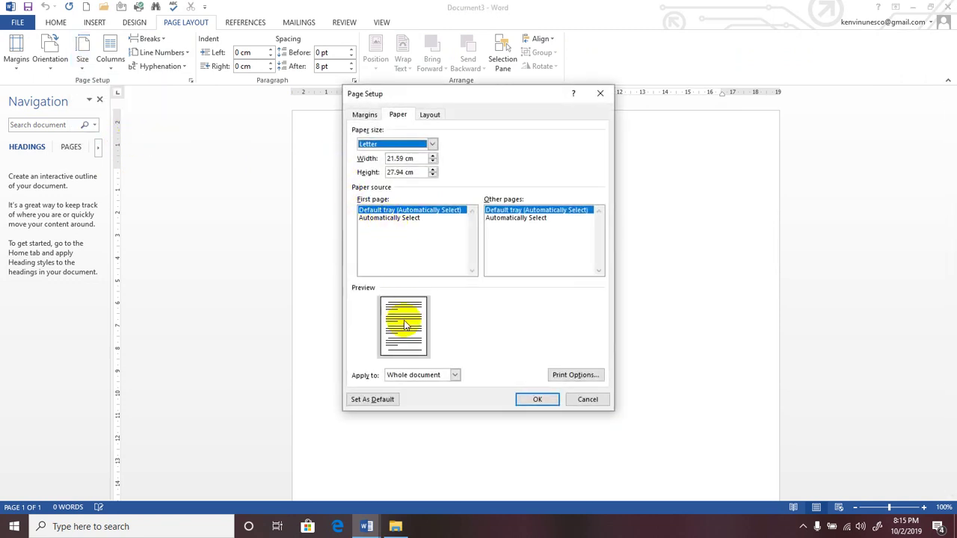
Step: Check the 2.54 cm top margin on the Margins tab, then cancel Page Setup unchanged
left_click(364, 116)
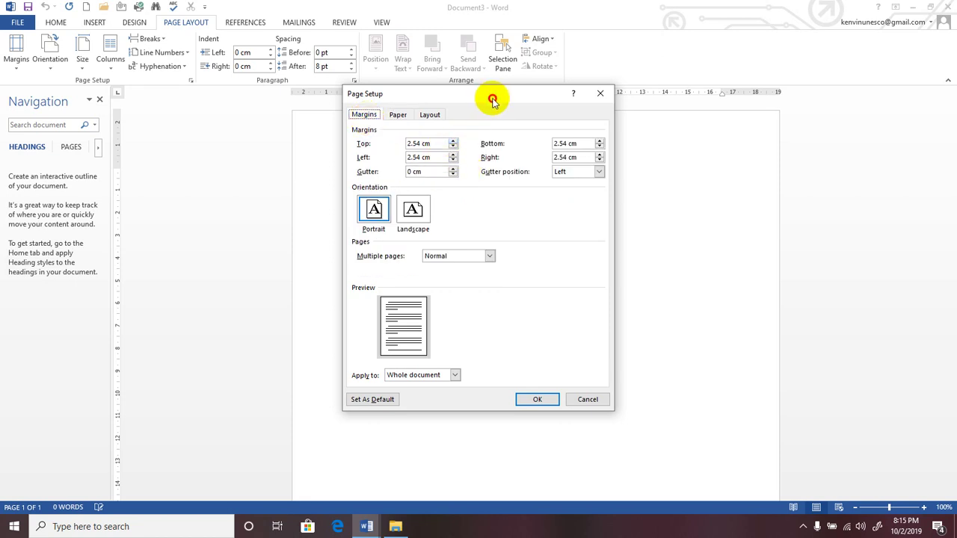
left_click_drag(493, 99, 494, 107)
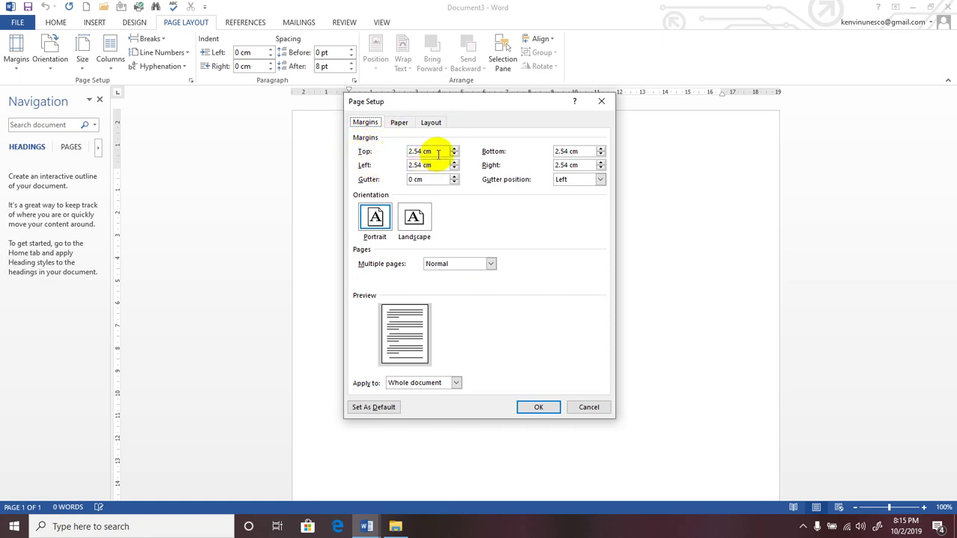
left_click(437, 152)
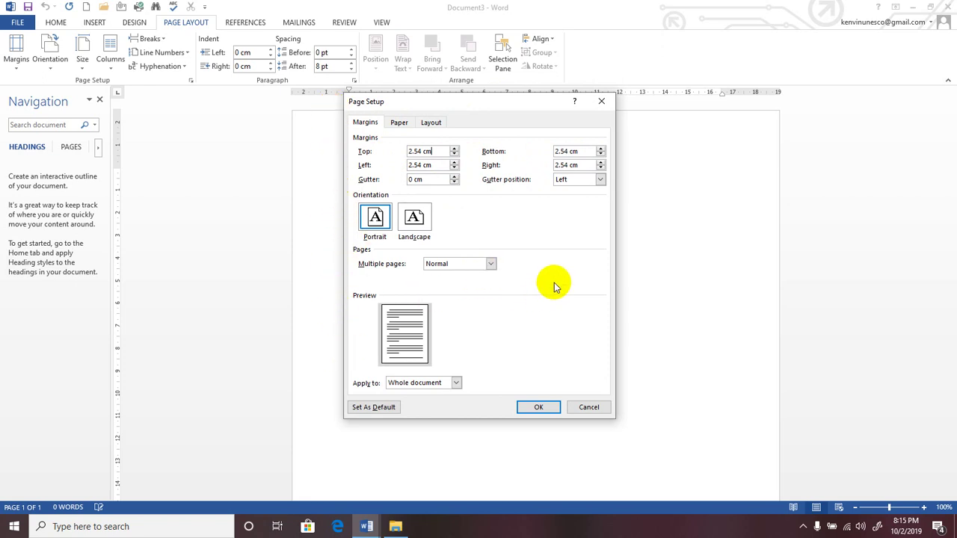
left_click(589, 407)
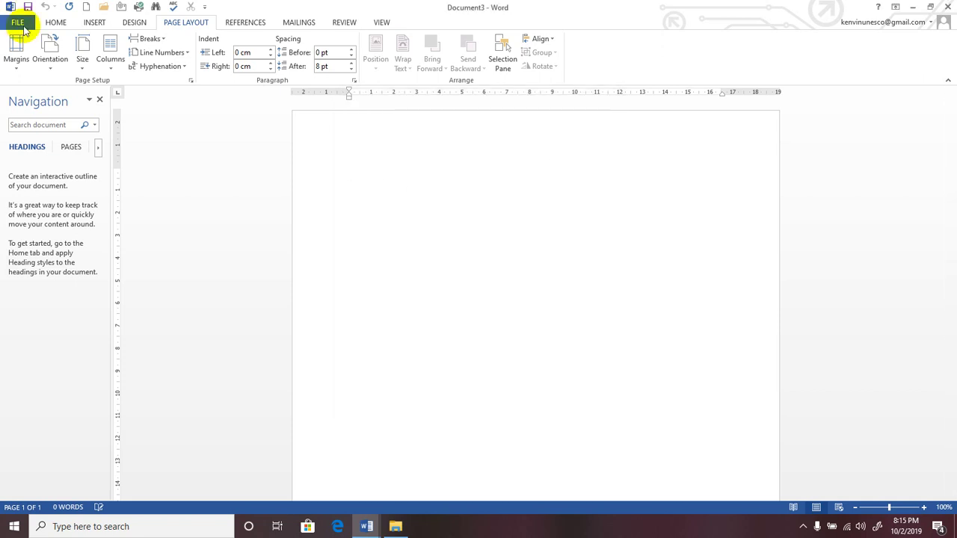
Step: Set 'Show measurements in units of' to Centimeters in Word's Advanced options and confirm
left_click(18, 22)
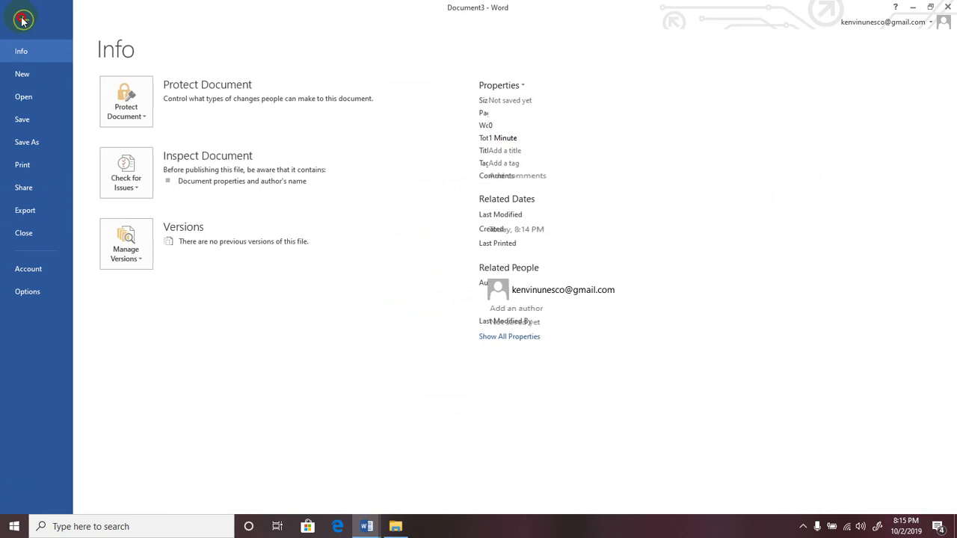
left_click(22, 20)
left_click(18, 22)
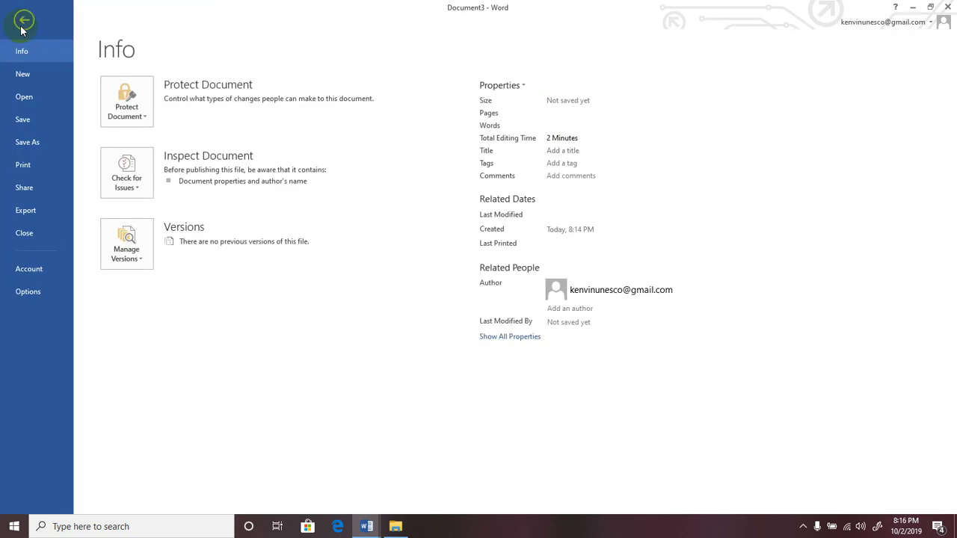
left_click(27, 291)
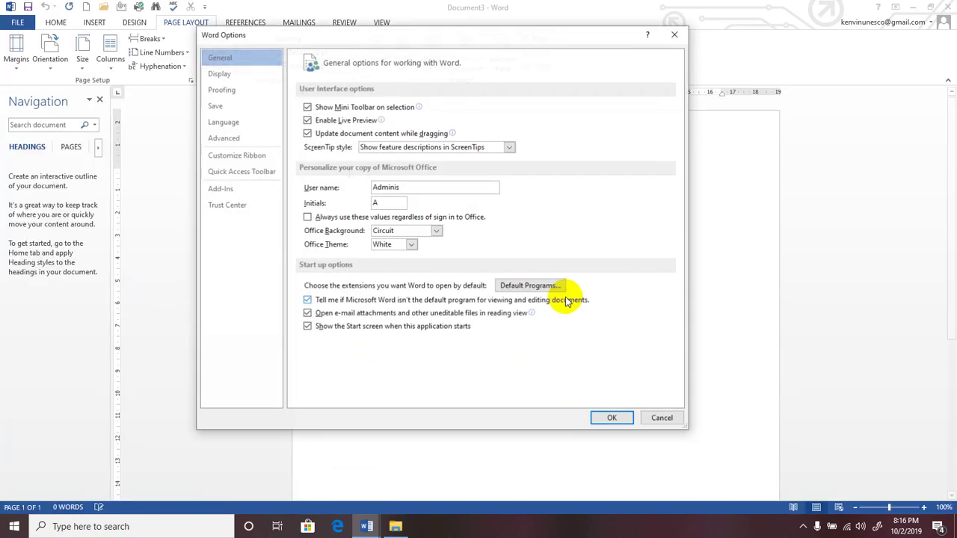
left_click(241, 145)
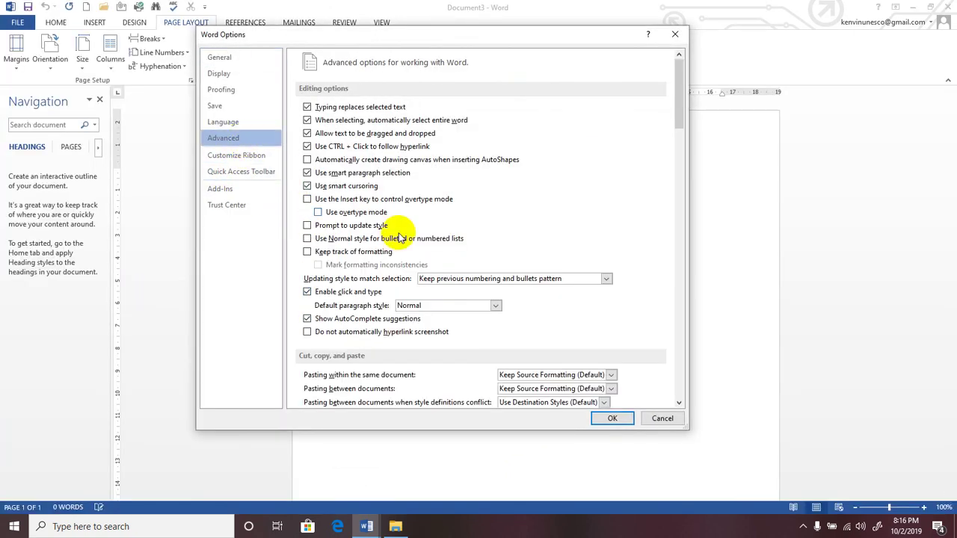
scroll(337, 239, "down", 5)
scroll(436, 275, "down", 5)
scroll(434, 271, "down", 3)
scroll(453, 246, "down", 4)
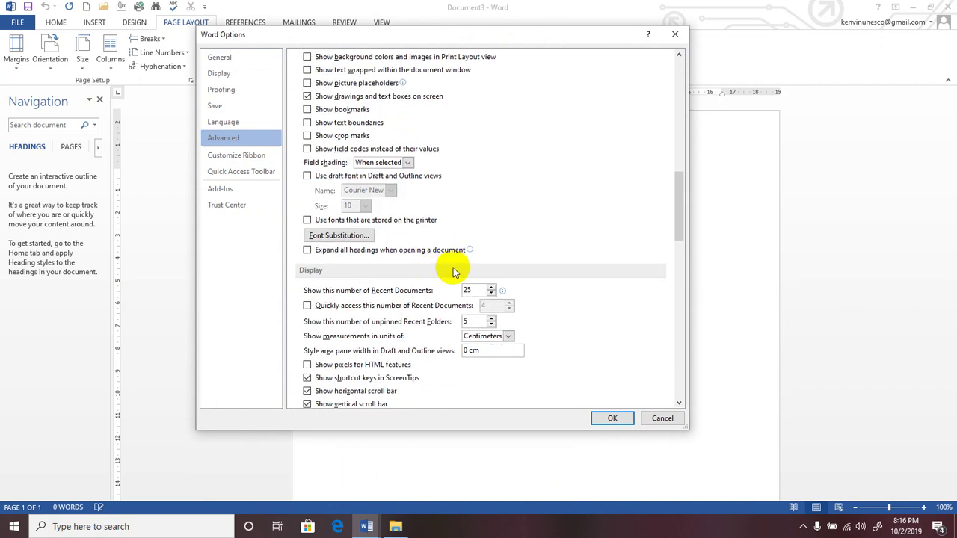
scroll(504, 290, "down", 2)
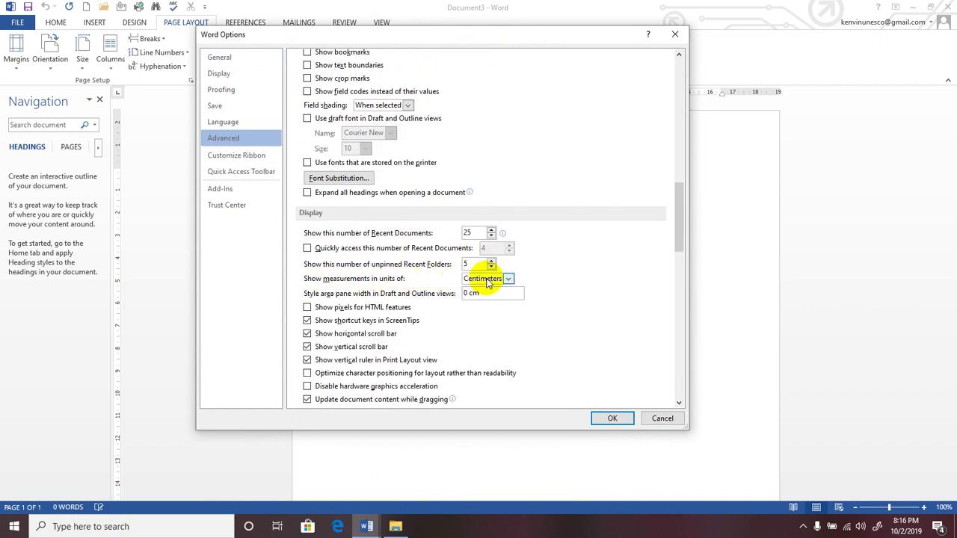
left_click(508, 278)
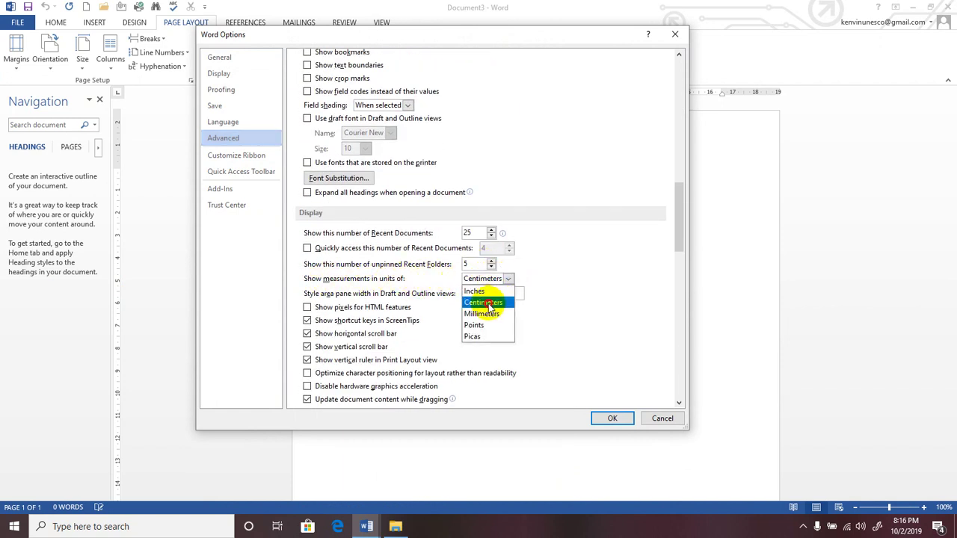
left_click(490, 304)
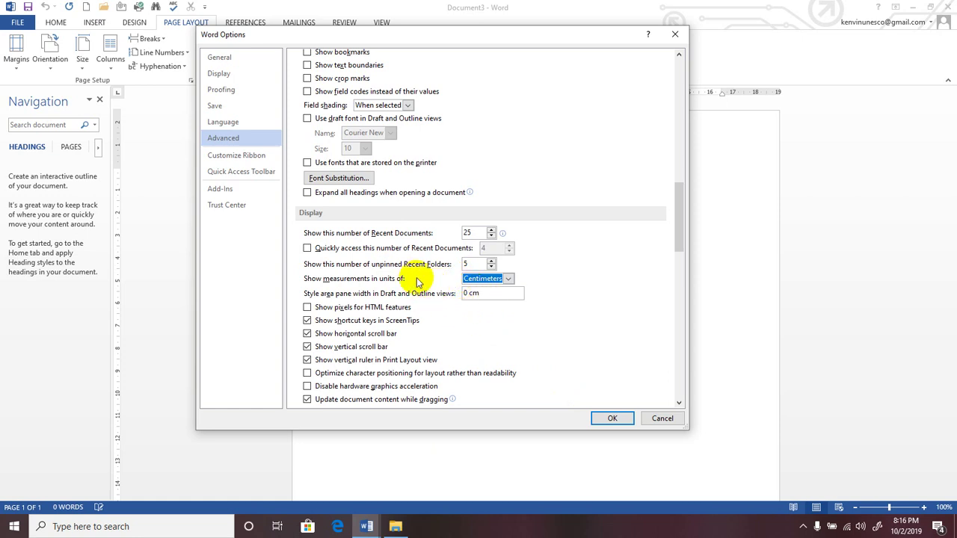
left_click(607, 417)
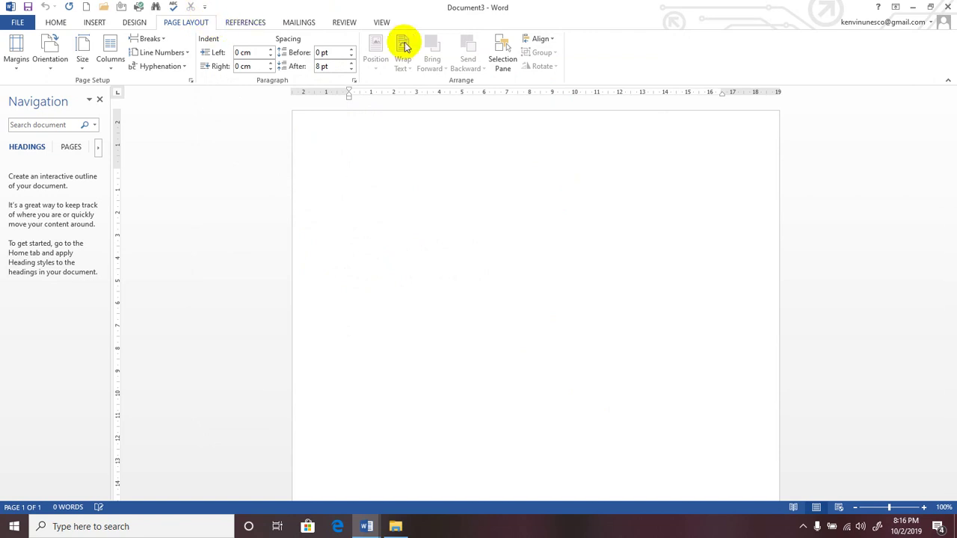
Step: Split the page into two columns, then go to the document's File Info screen
left_click(381, 24)
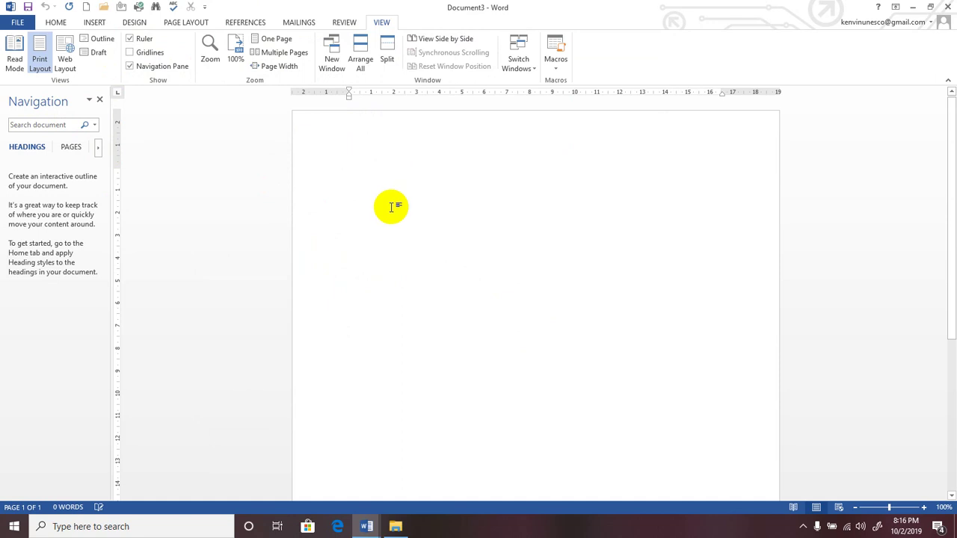
left_click(54, 23)
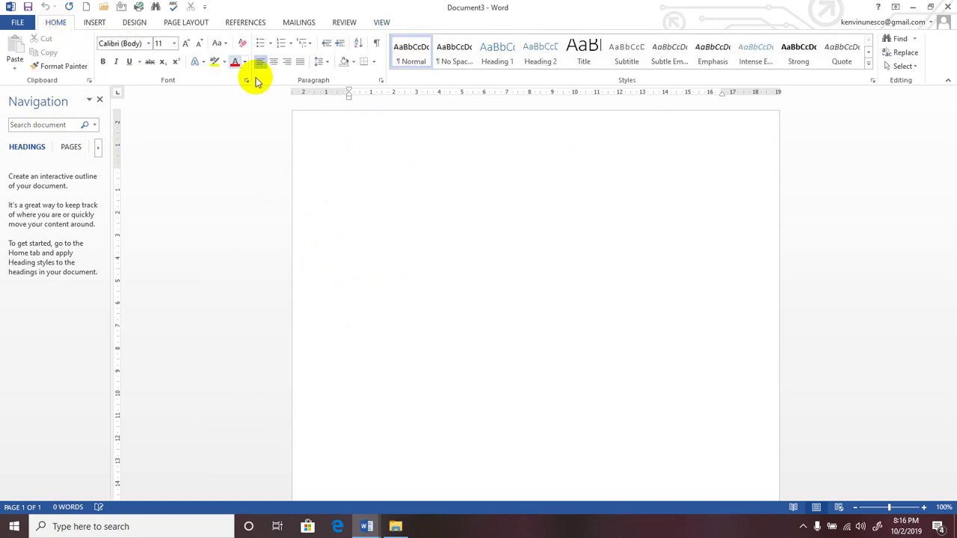
left_click(94, 23)
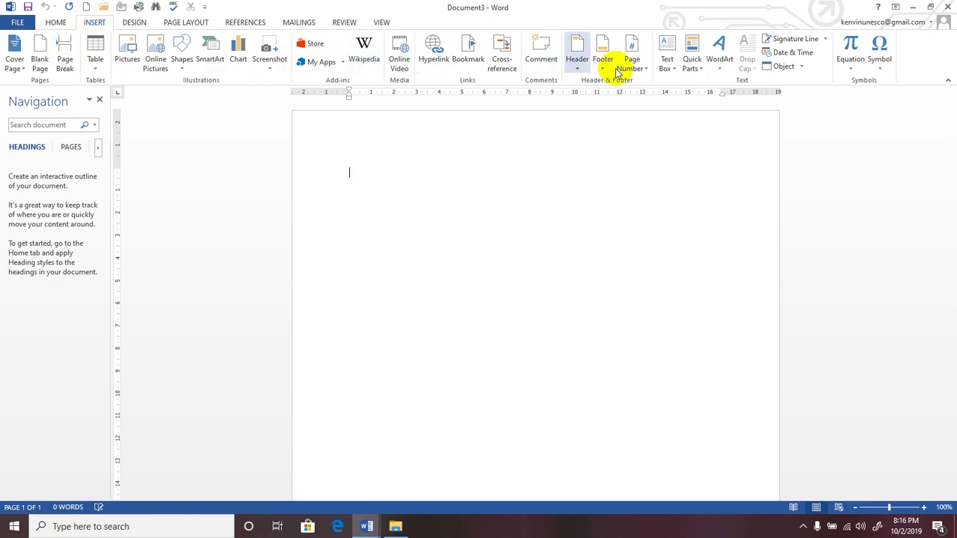
left_click(183, 24)
left_click(109, 53)
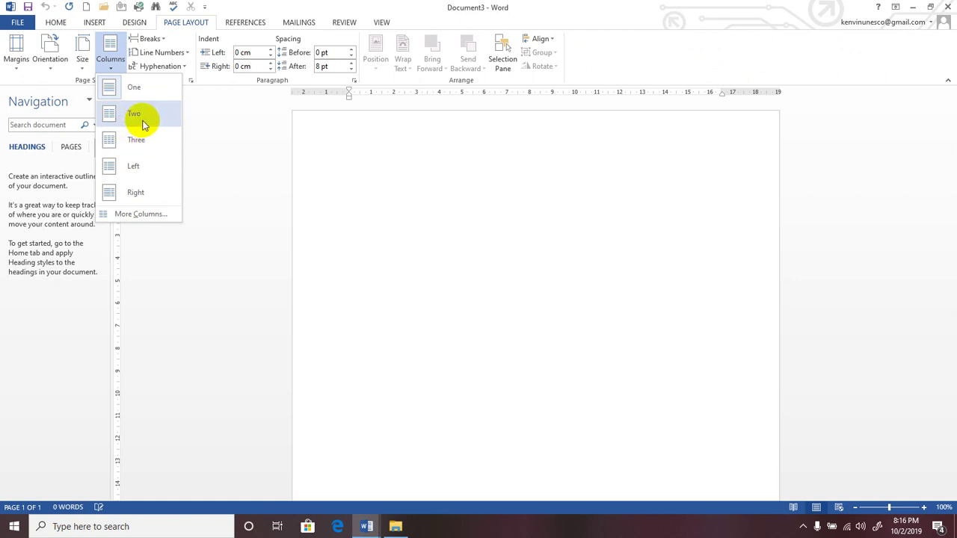
left_click(142, 121)
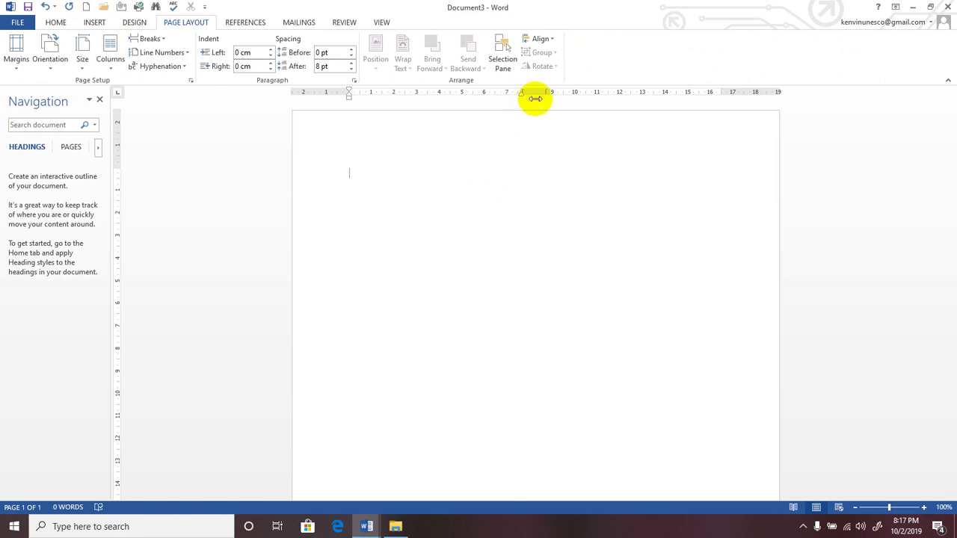
left_click(28, 22)
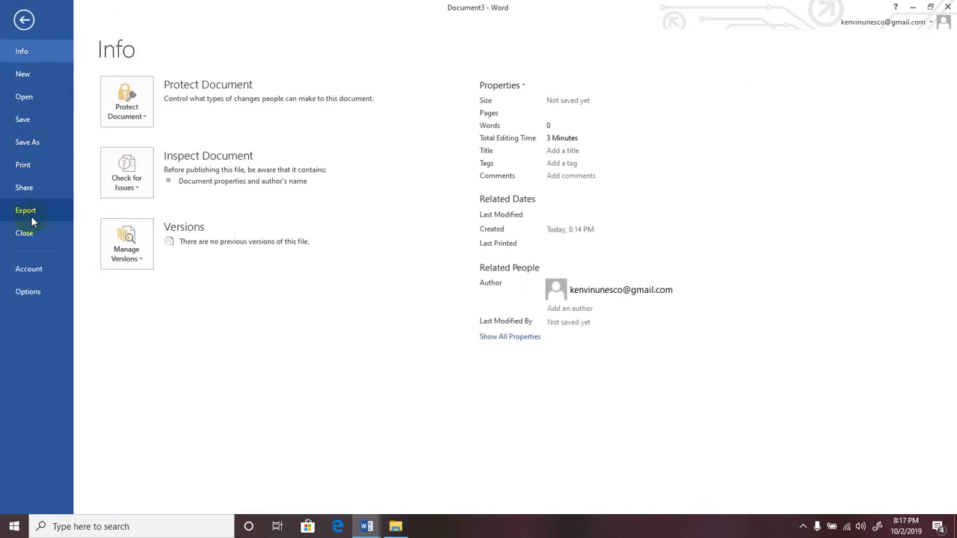
Step: Turn on Show text boundaries in Word's Advanced options and apply it
left_click(28, 292)
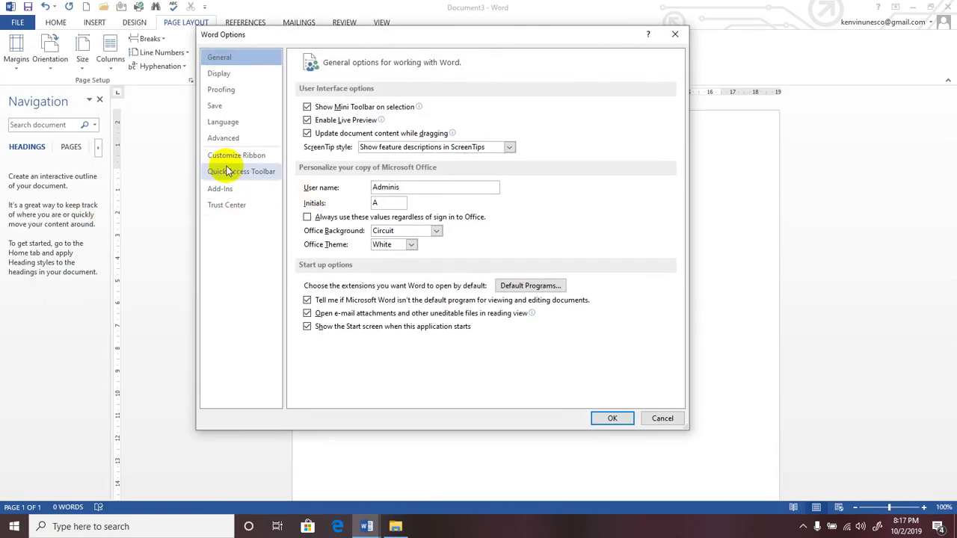
left_click(228, 139)
scroll(430, 340, "down", 10)
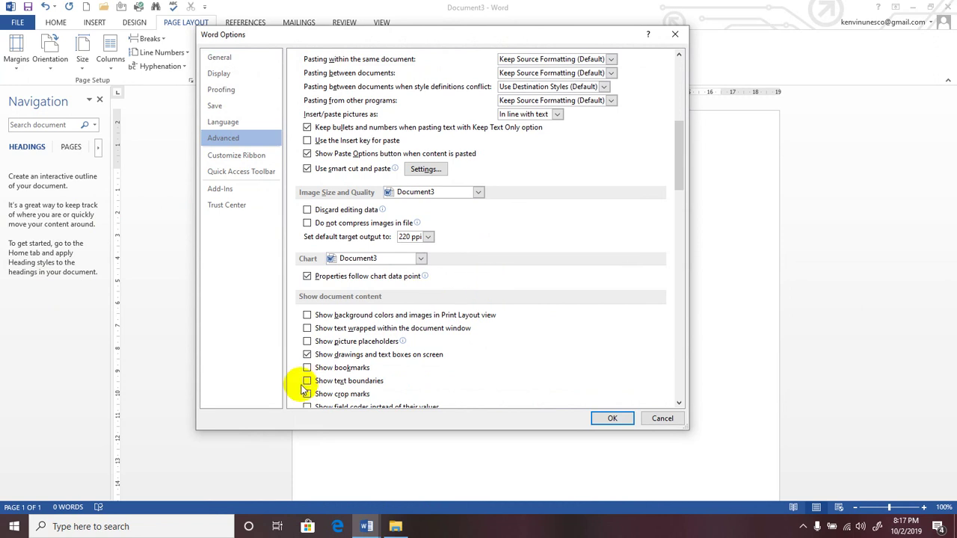
left_click(309, 381)
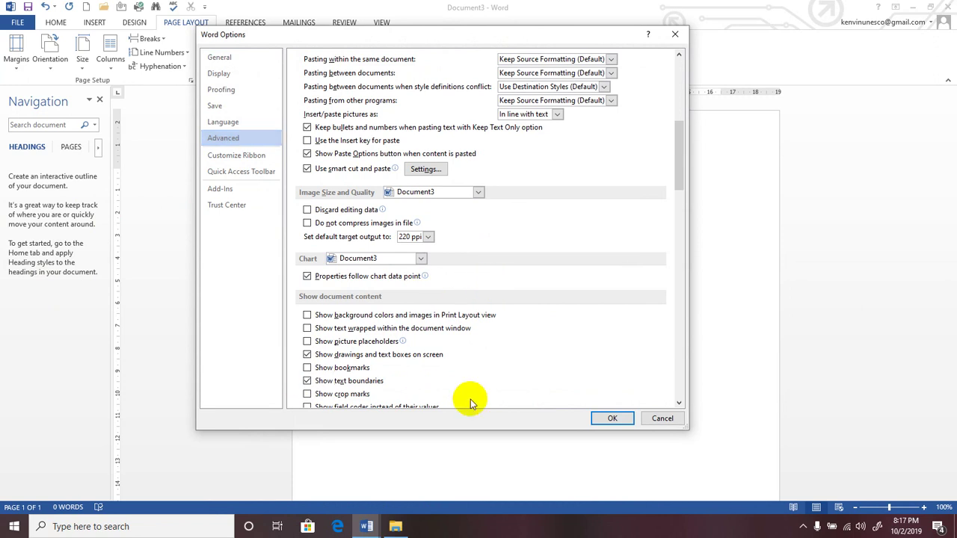
left_click(602, 418)
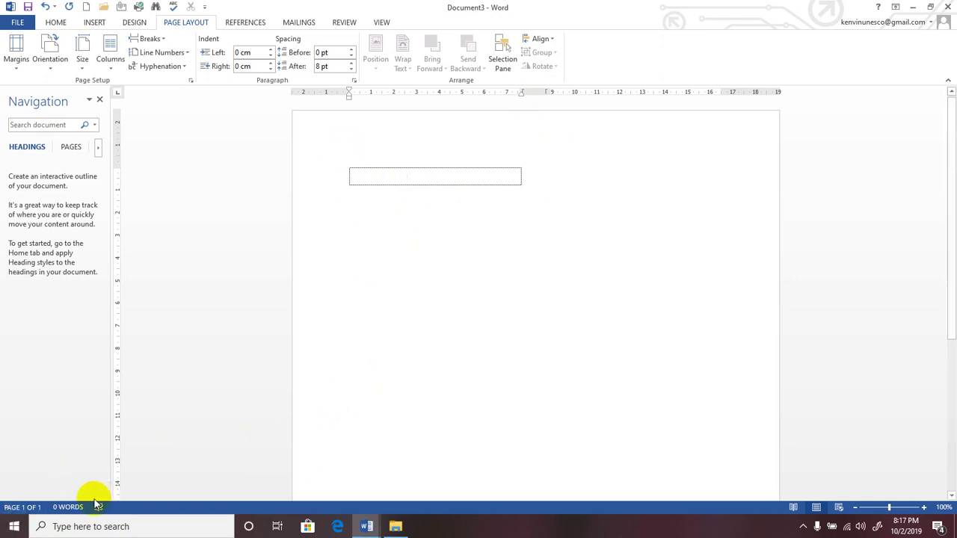
Step: Minimize the Document3 and Document1 Word windows to reveal the desktop
left_click(14, 526)
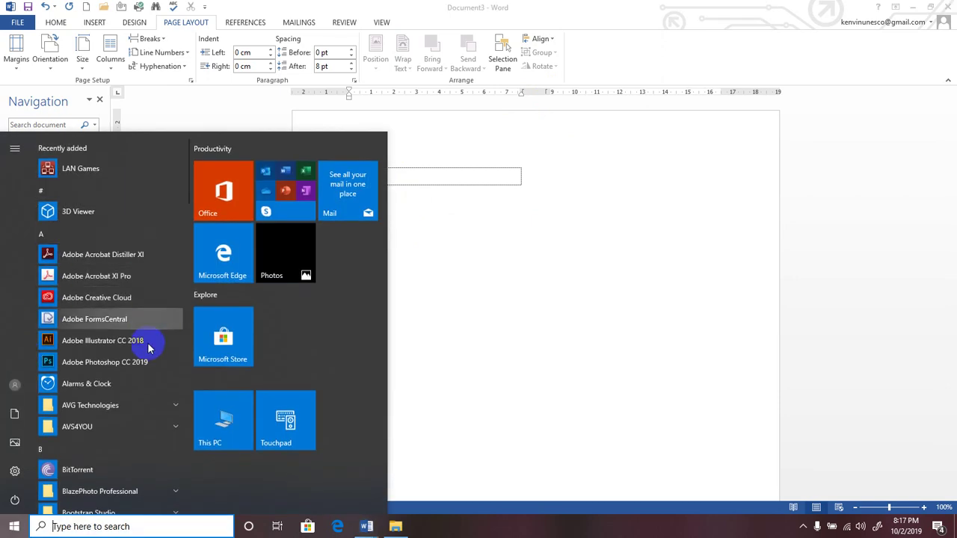
scroll(150, 341, "down", 1)
left_click(913, 6)
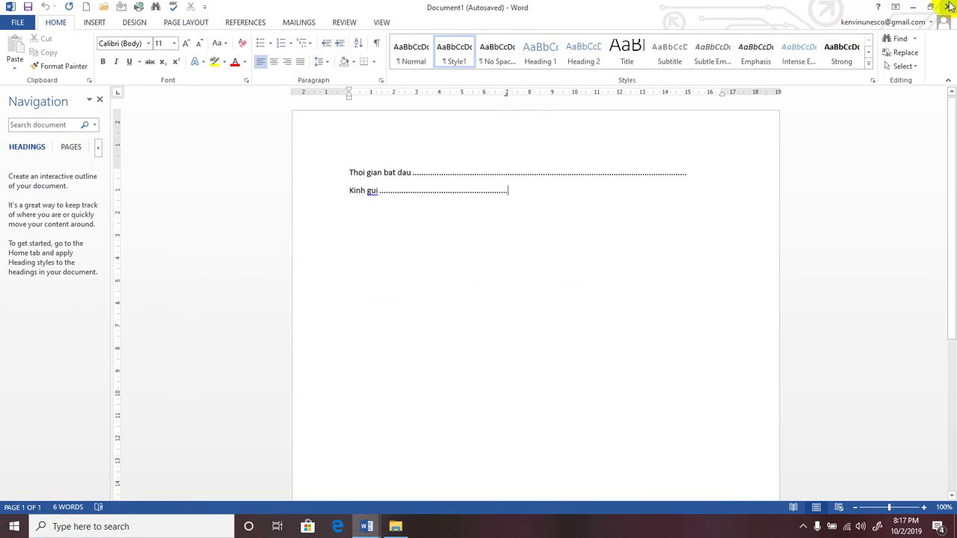
left_click(914, 6)
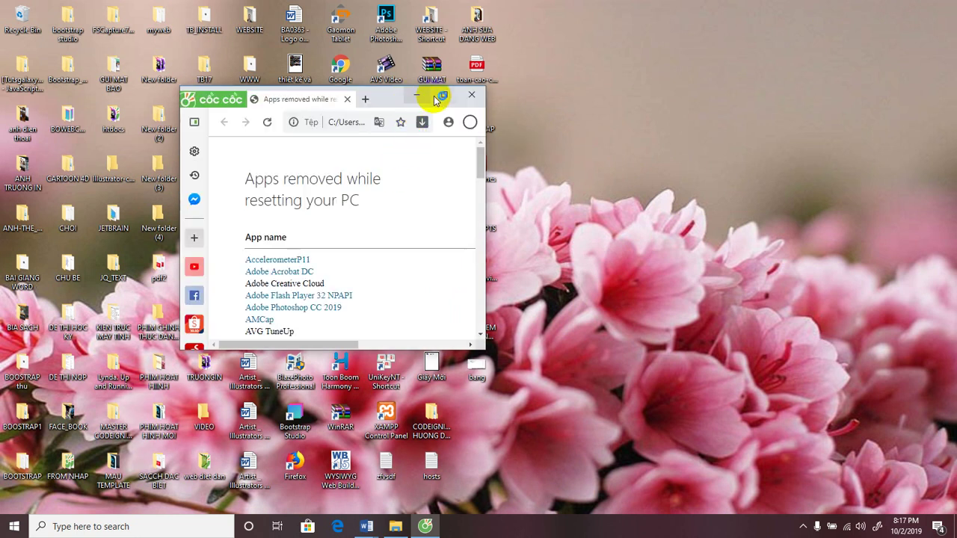
Step: Maximize the browser, search for 'dant', and open the Dân Trí news homepage
left_click(424, 98)
left_click(252, 33)
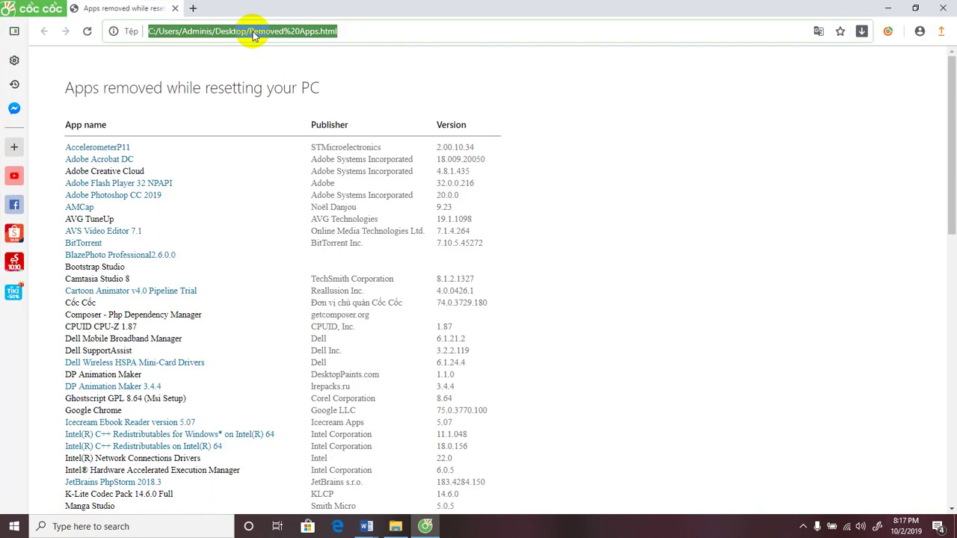
key("BackSpace")
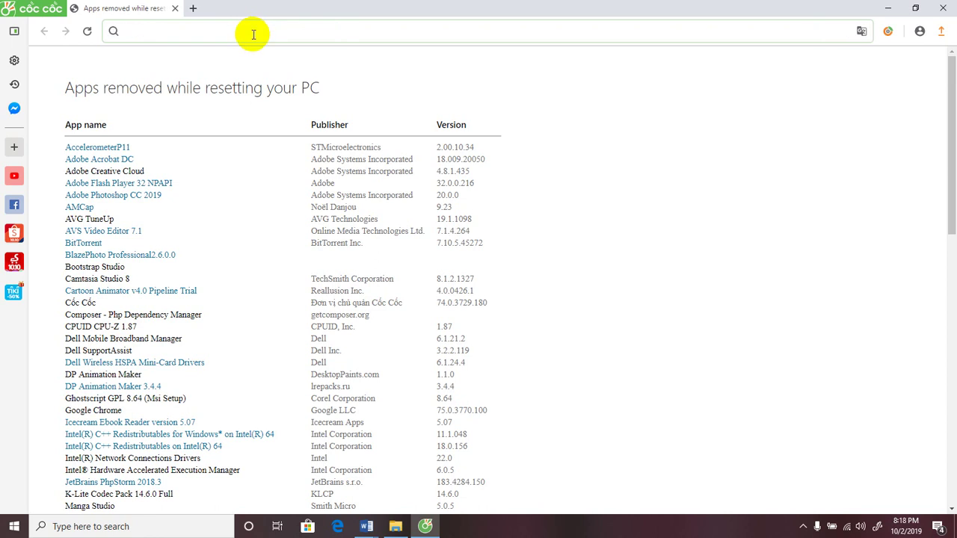
type("dan")
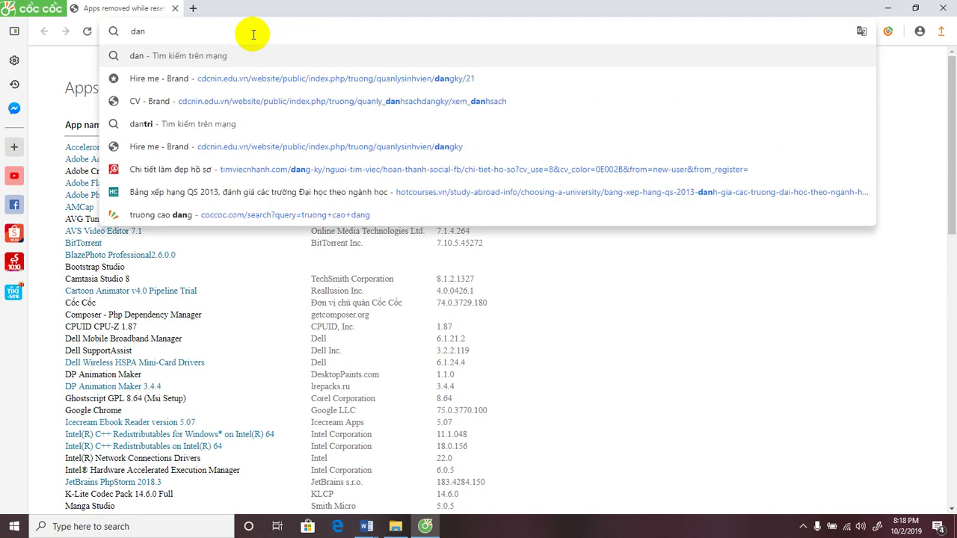
type("tri")
key("Return")
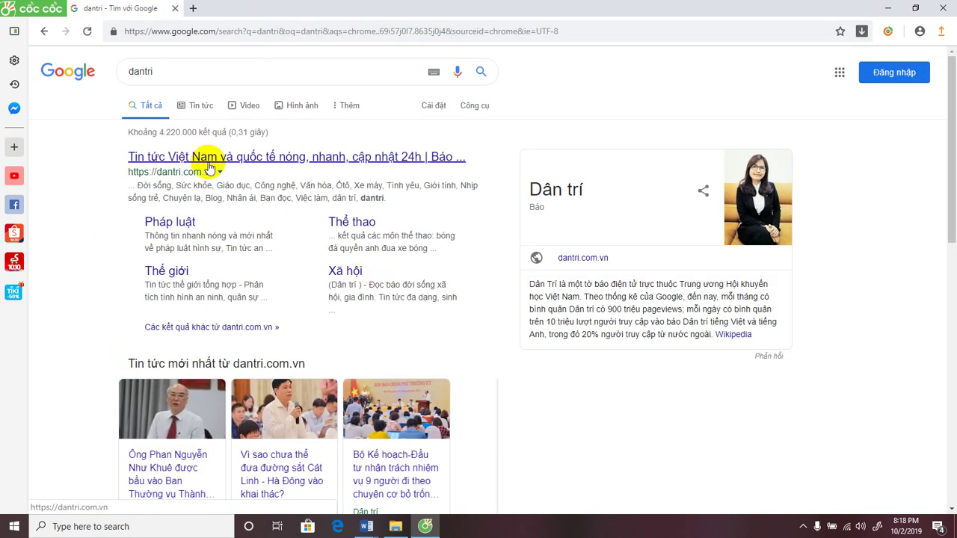
left_click(210, 168)
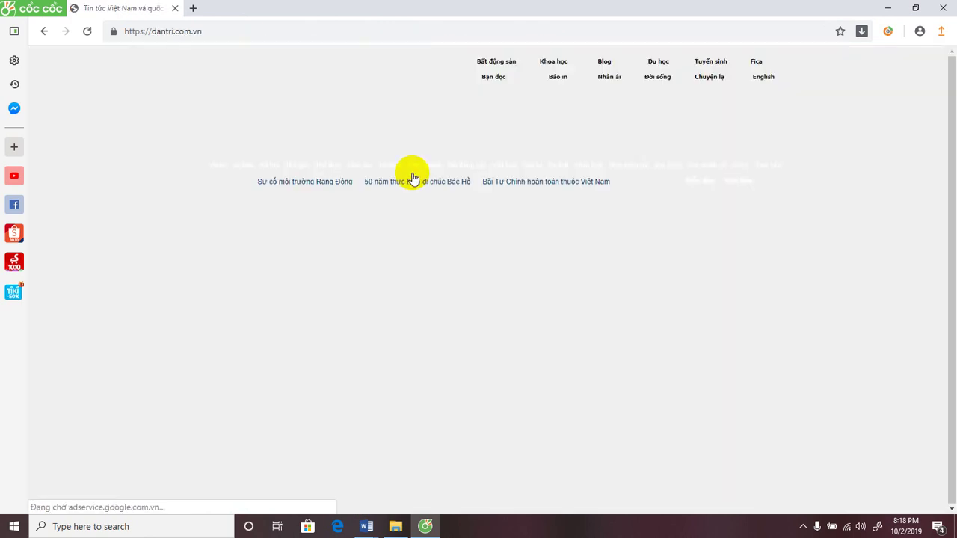
Step: Go to the Giáo dục section and open the article about student results sent to parents
scroll(412, 242, "down", 2)
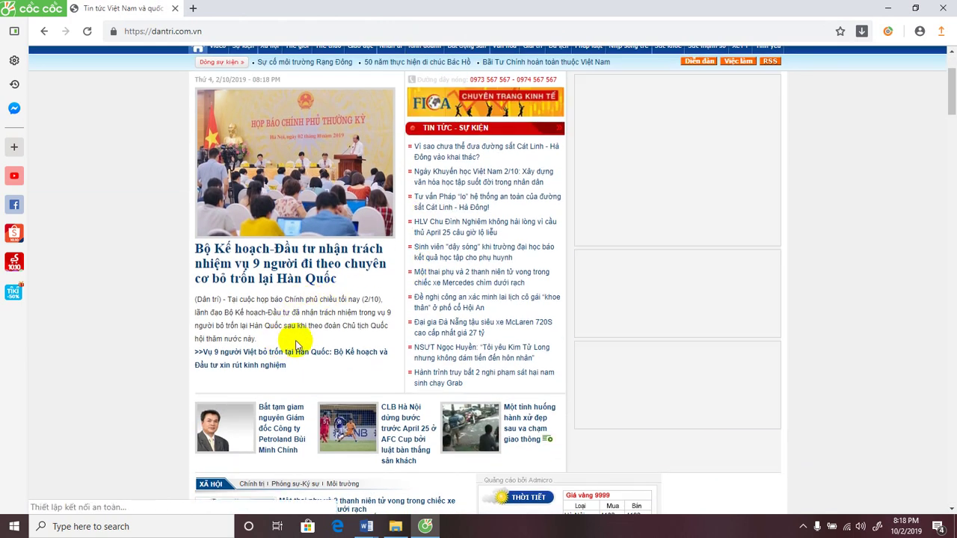
scroll(311, 336, "down", 1)
scroll(426, 179, "up", 3)
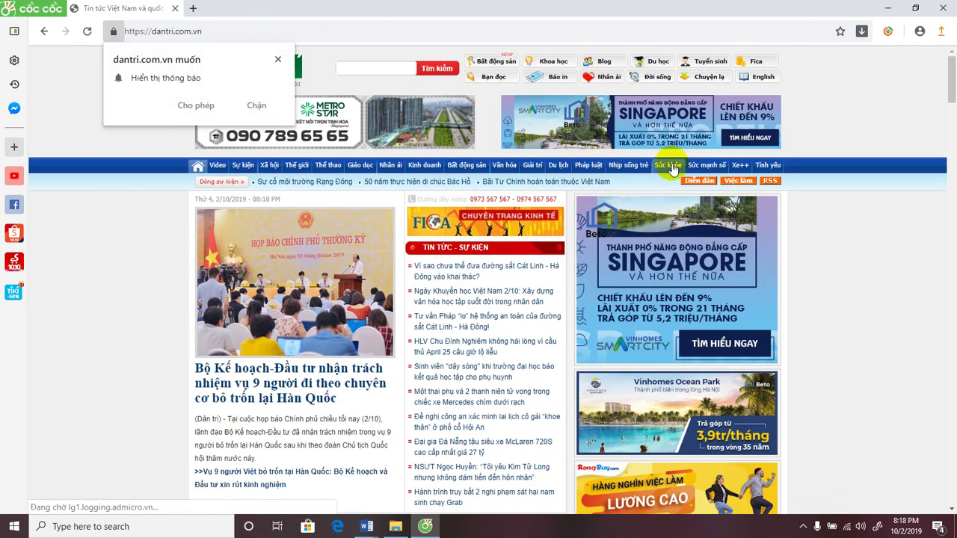
left_click(351, 166)
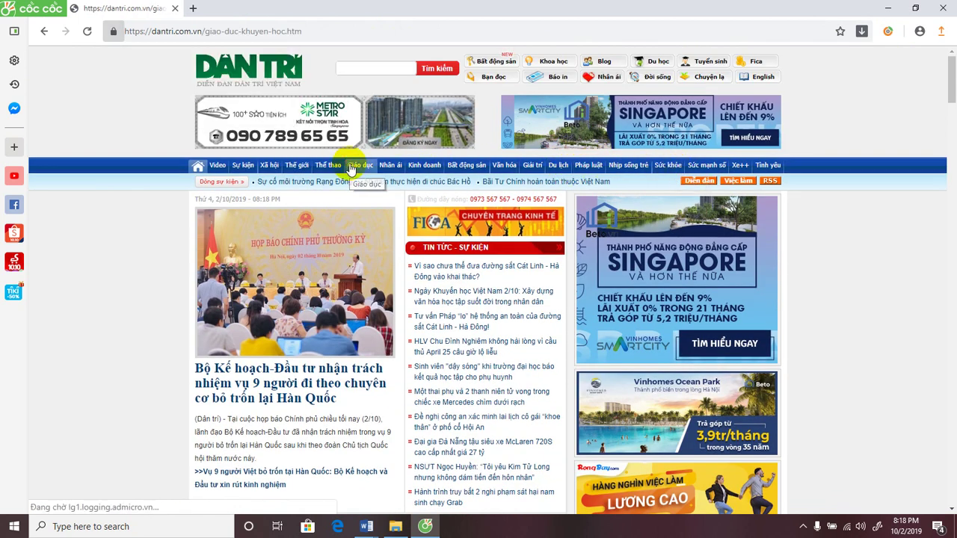
scroll(348, 183, "down", 1)
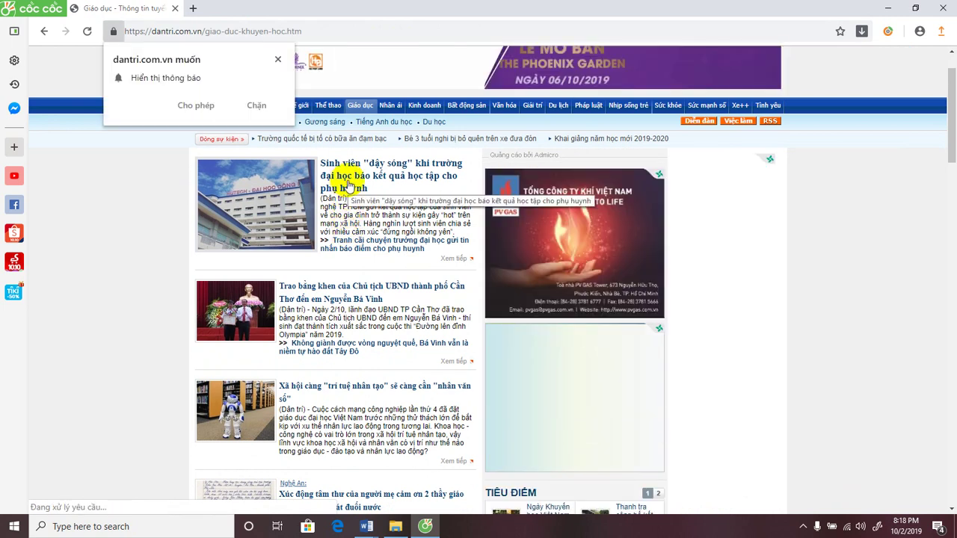
left_click(349, 186)
Step: Select the article paragraphs starting at 'Chia sẻ' and copy them
scroll(349, 235, "down", 3)
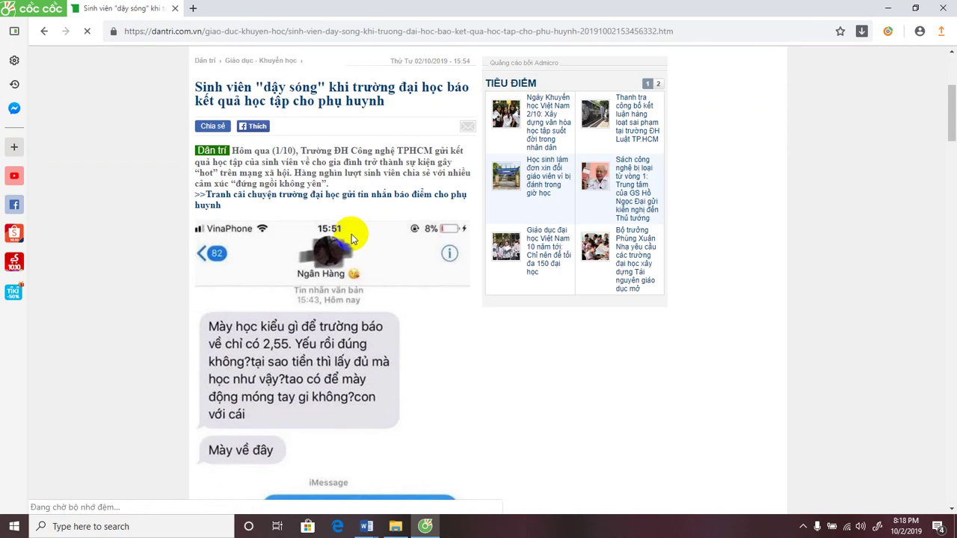
scroll(351, 238, "down", 5)
scroll(314, 172, "down", 5)
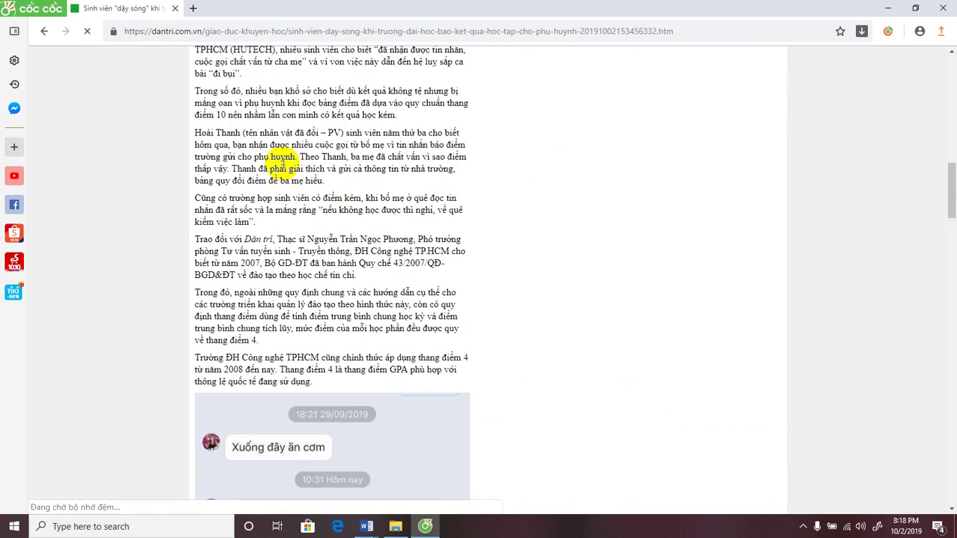
scroll(224, 106, "up", 1)
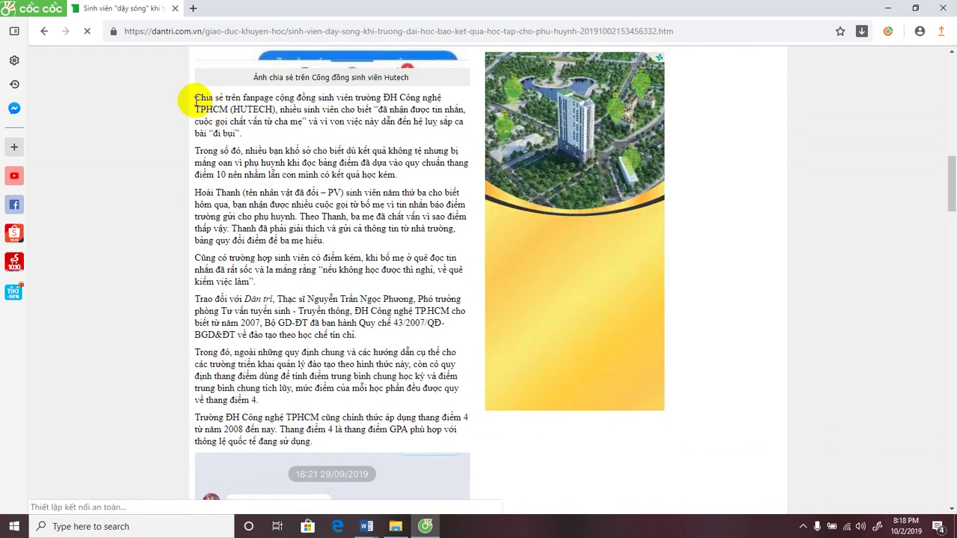
mouse_move(195, 98)
left_mouse_down()
mouse_move(289, 426)
mouse_move(316, 441)
left_mouse_up()
key("ctrl+c")
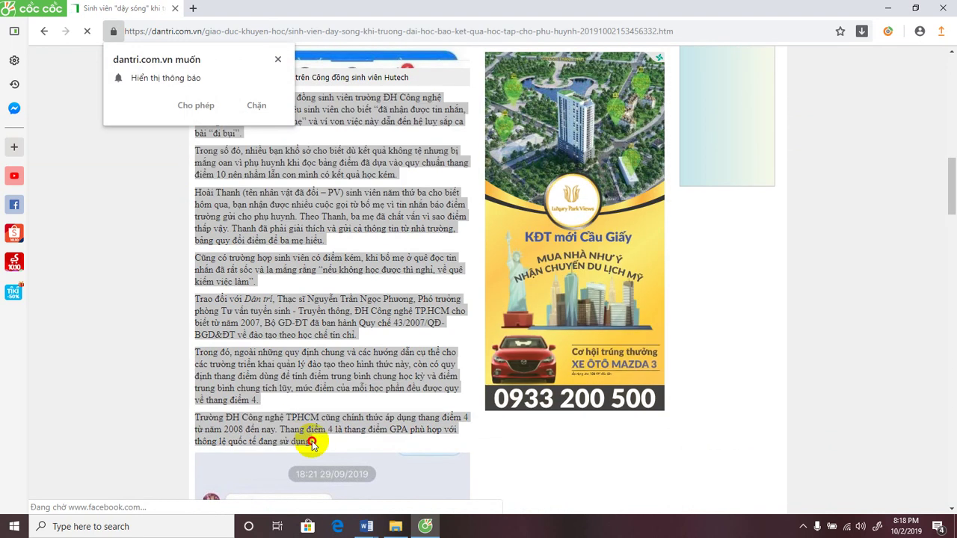
right_click(297, 238)
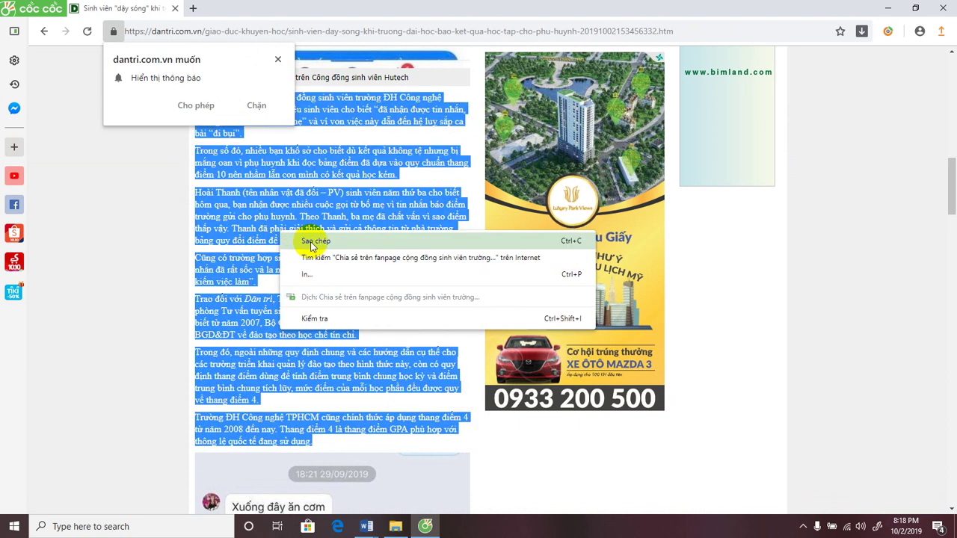
left_click(308, 241)
left_click(371, 526)
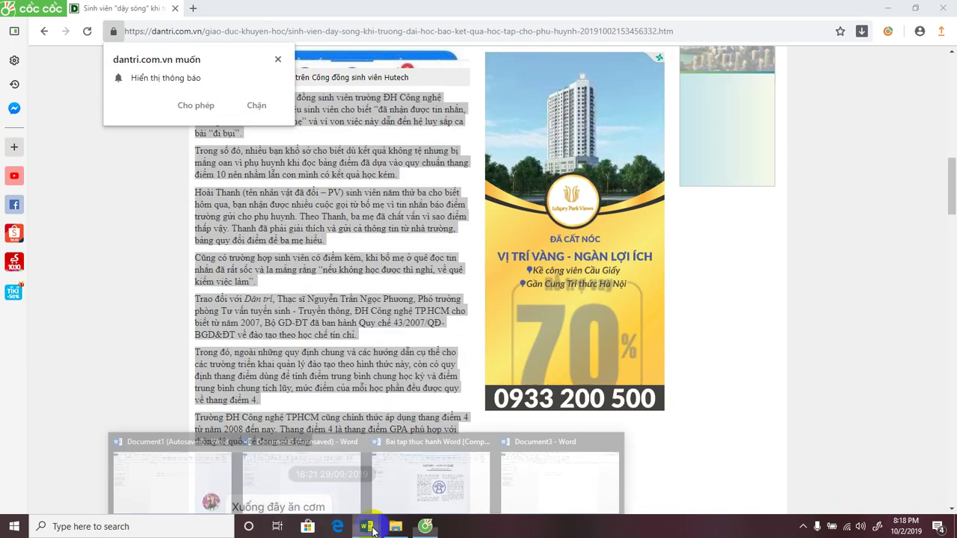
Step: Paste the copied article text into the left column of Document3
left_click(514, 491)
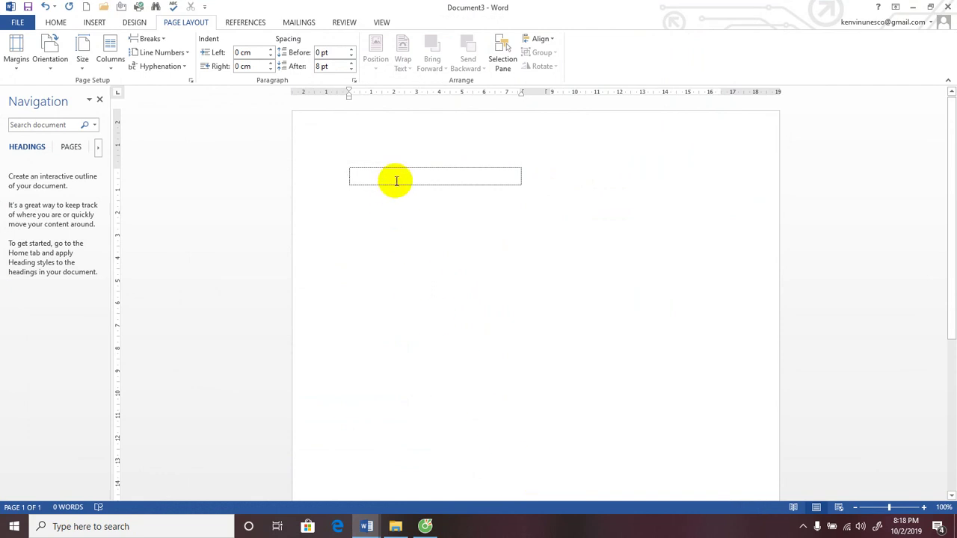
key("ctrl+v")
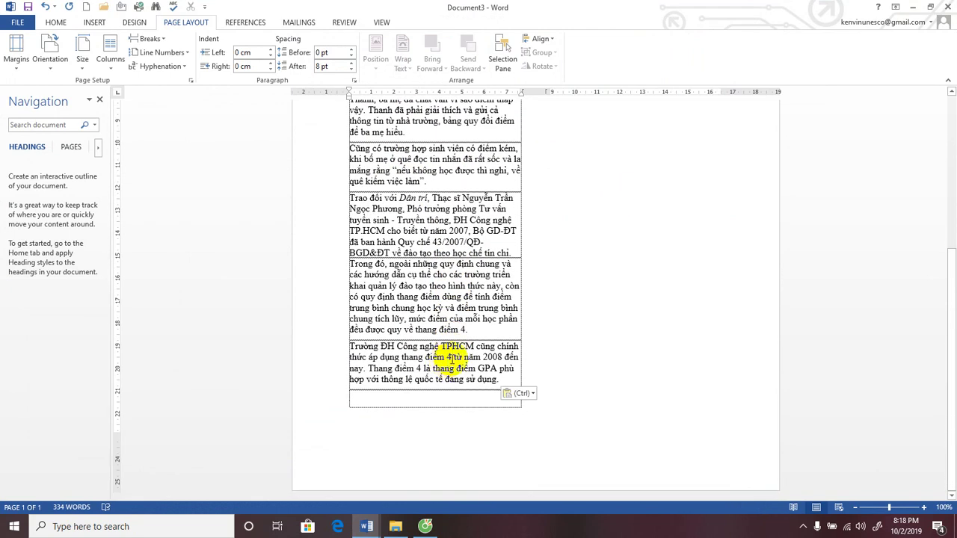
scroll(454, 384, "up", 3)
scroll(438, 231, "up", 3)
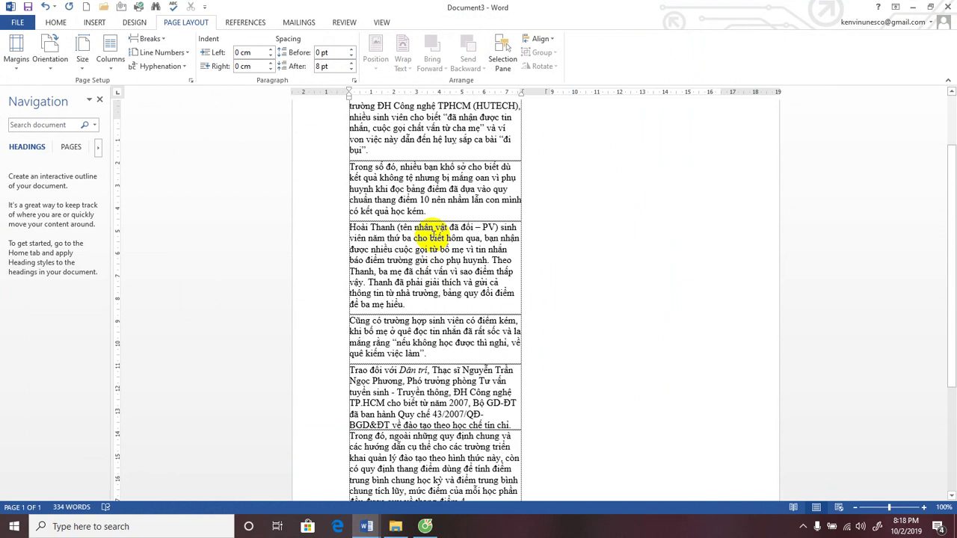
scroll(441, 286, "up", 1)
scroll(442, 287, "down", 5)
scroll(452, 337, "down", 3)
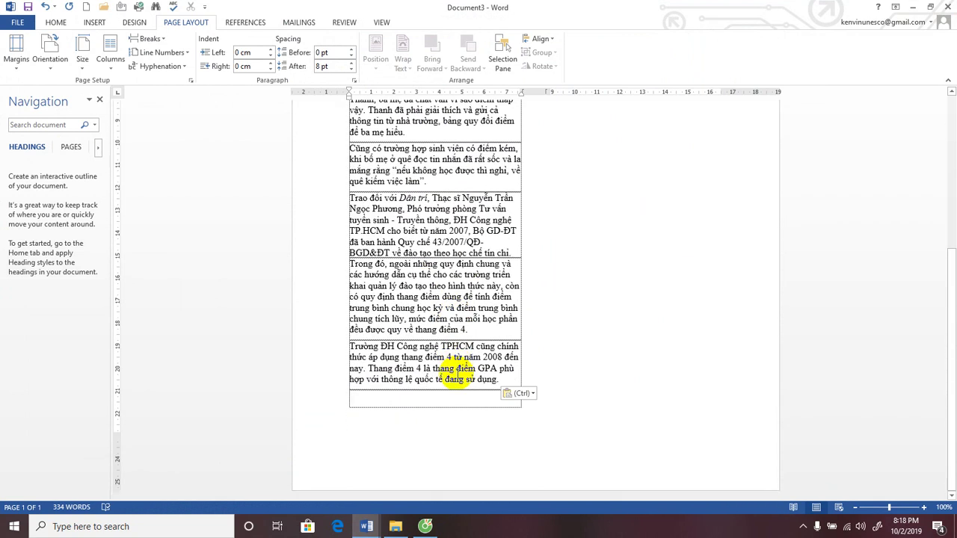
Step: Paste a second copy of the article text into the right column
key("ctrl+v")
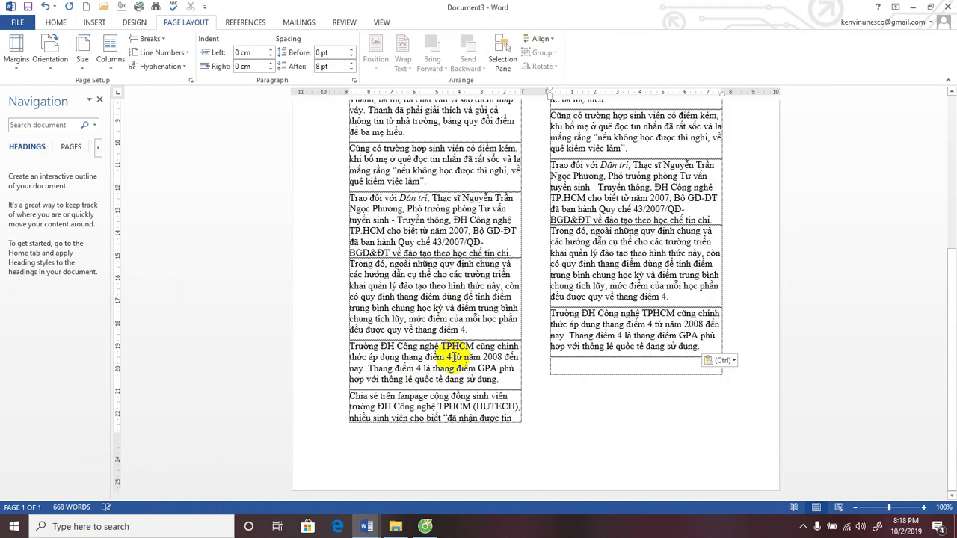
scroll(560, 299, "up", 5)
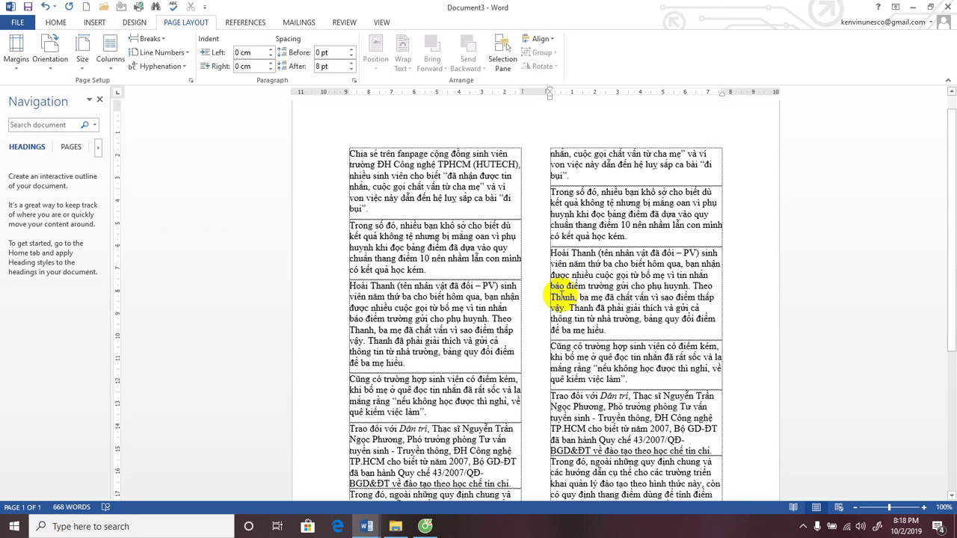
scroll(535, 382, "down", 4)
scroll(535, 383, "up", 2)
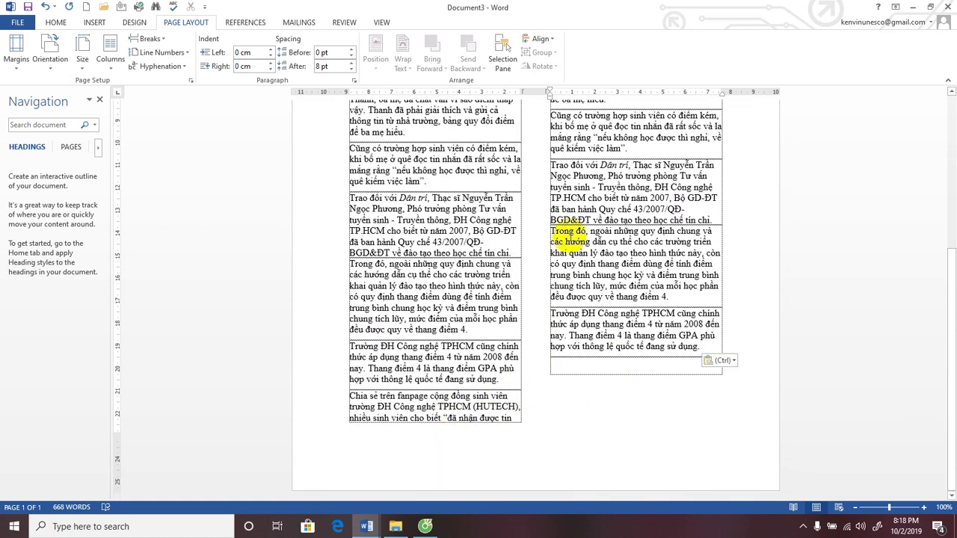
scroll(591, 198, "down", 1)
scroll(594, 193, "up", 3)
scroll(603, 193, "up", 2)
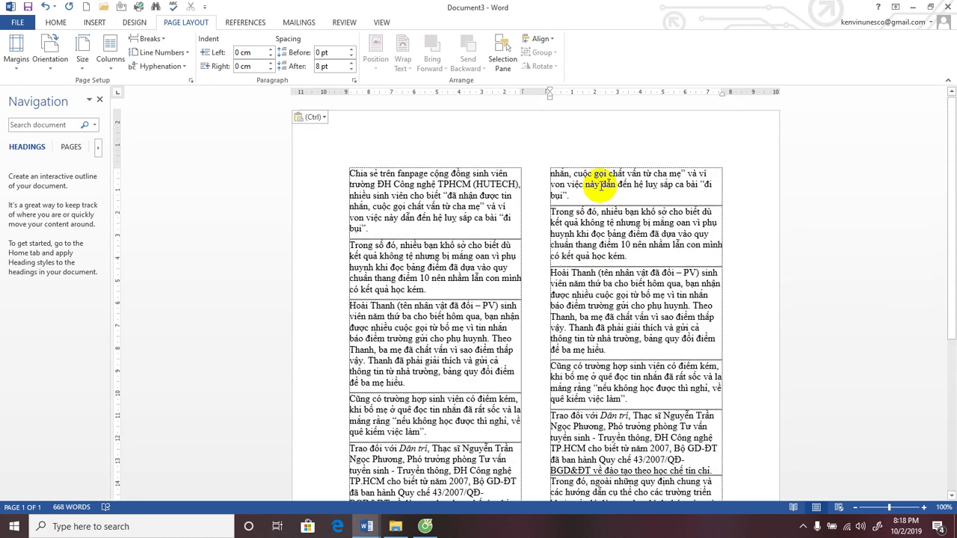
scroll(583, 184, "down", 2)
scroll(617, 233, "down", 3)
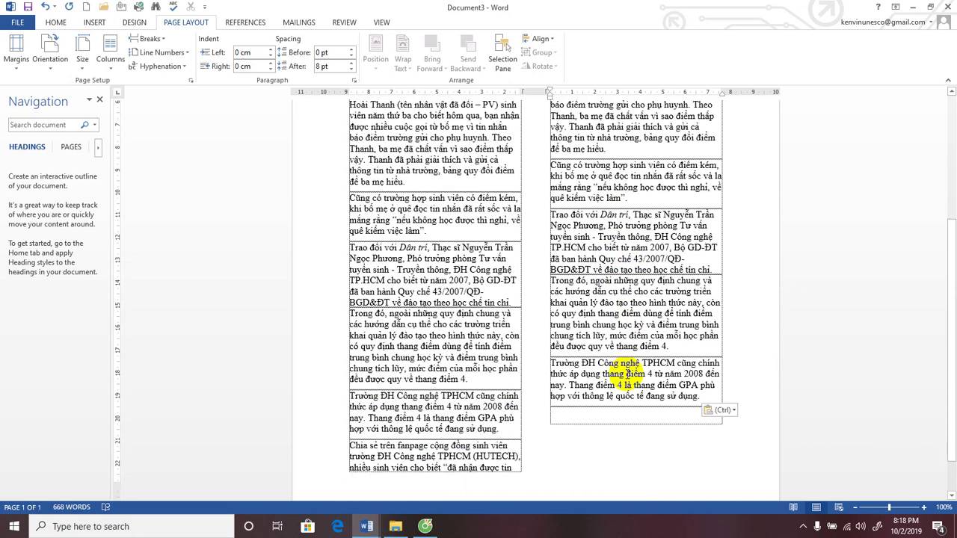
Step: Undo the accidental third paste, leaving 668 words across both columns
key("ctrl+v")
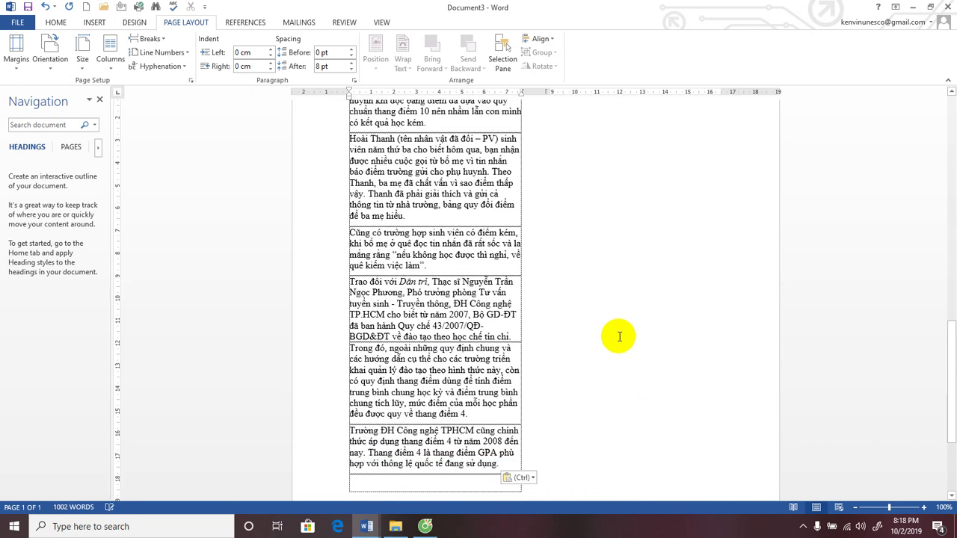
scroll(619, 337, "down", 3)
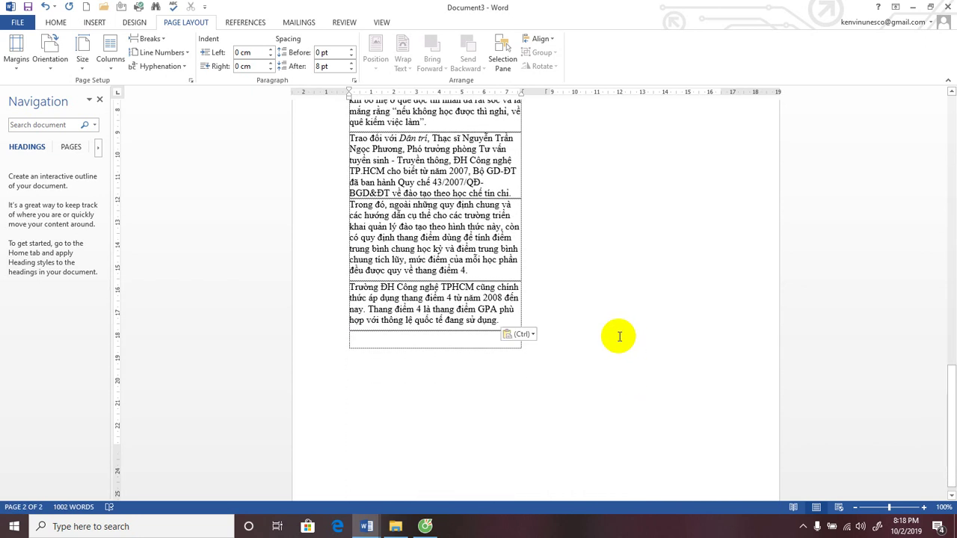
scroll(619, 337, "up", 2)
scroll(618, 337, "up", 7)
scroll(619, 336, "up", 3)
scroll(617, 336, "up", 4)
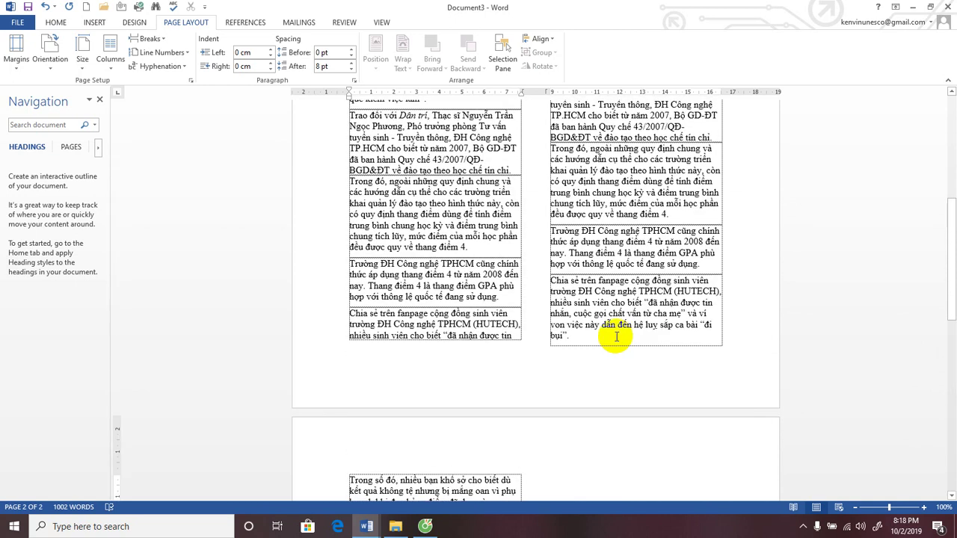
scroll(616, 336, "down", 1)
scroll(480, 353, "down", 2)
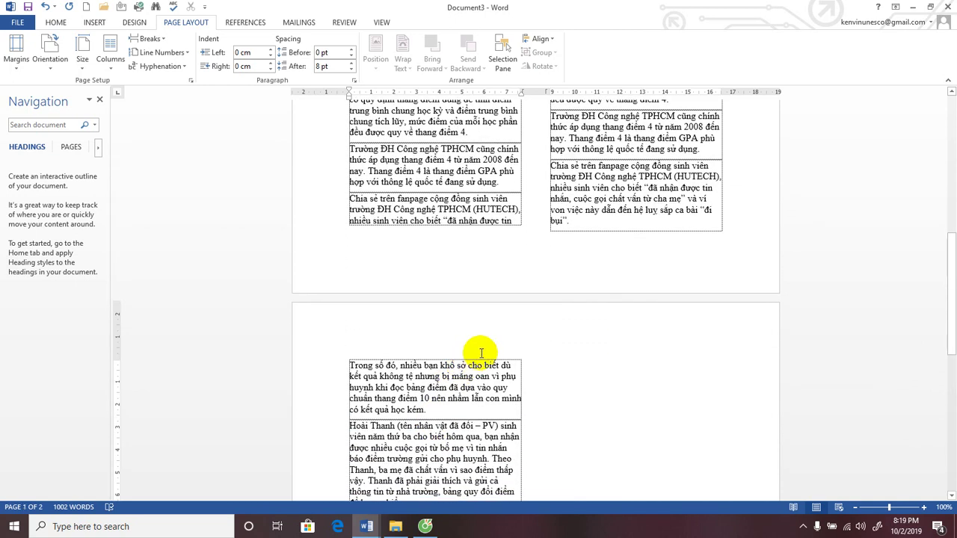
key("ctrl+z")
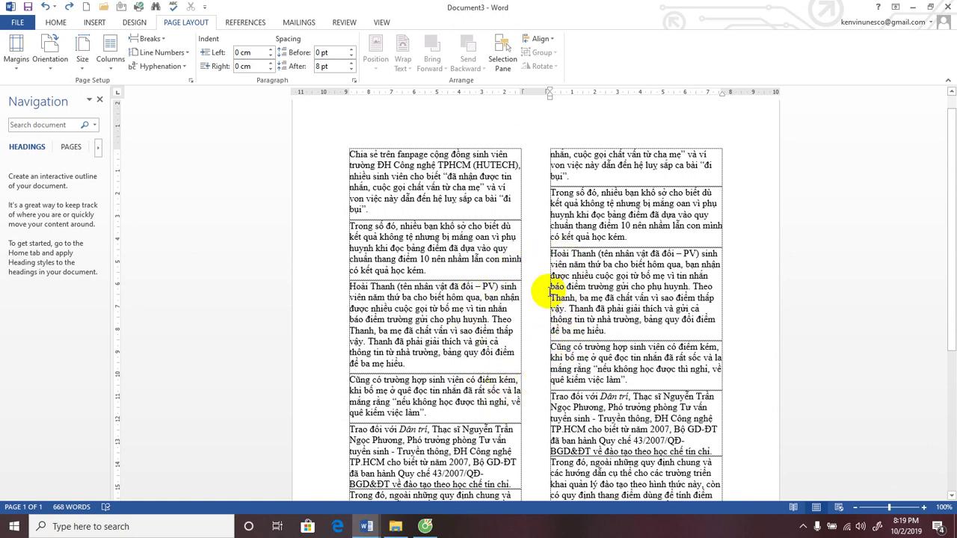
scroll(523, 322, "down", 1)
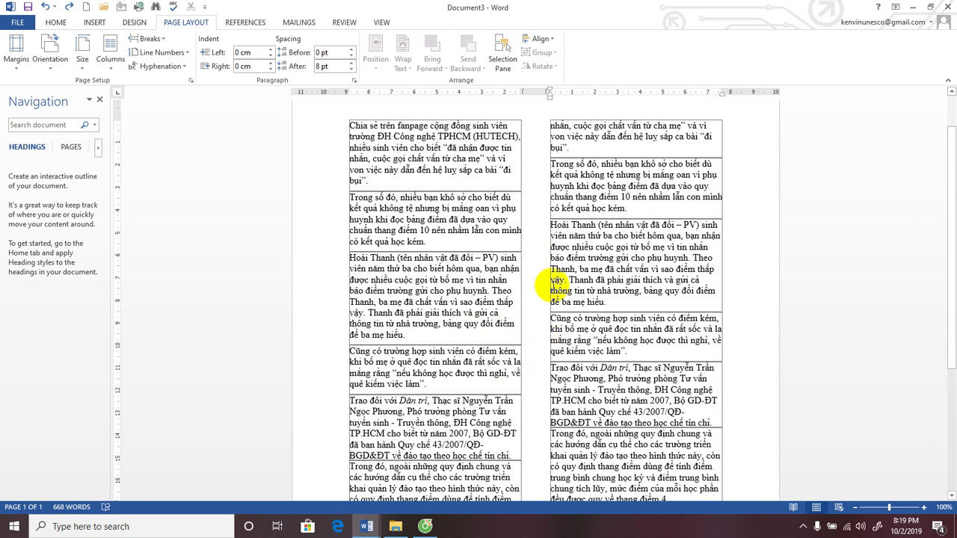
Step: Insert the A4-01 photo from the Desktop's ANH SUA DANG WEB folder
left_click(94, 22)
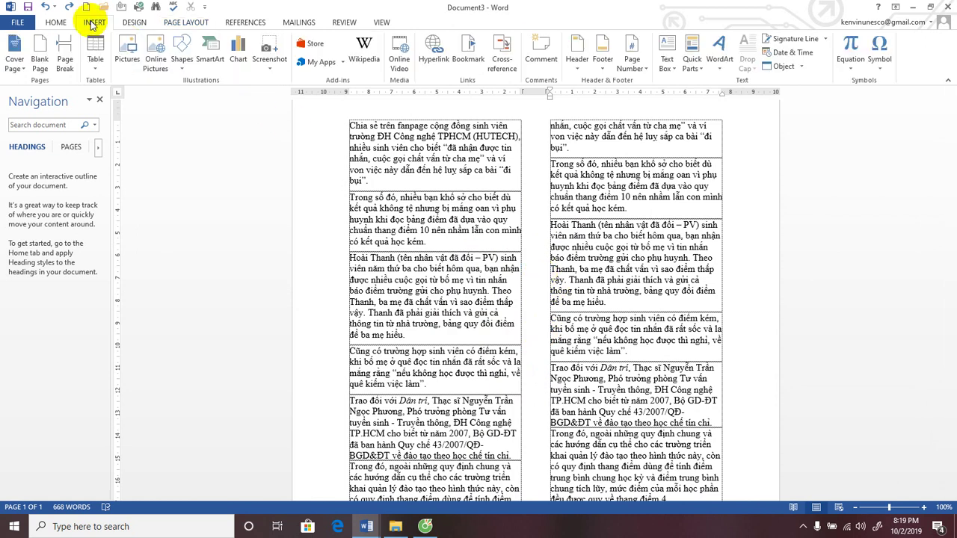
left_click(125, 59)
left_click(200, 138)
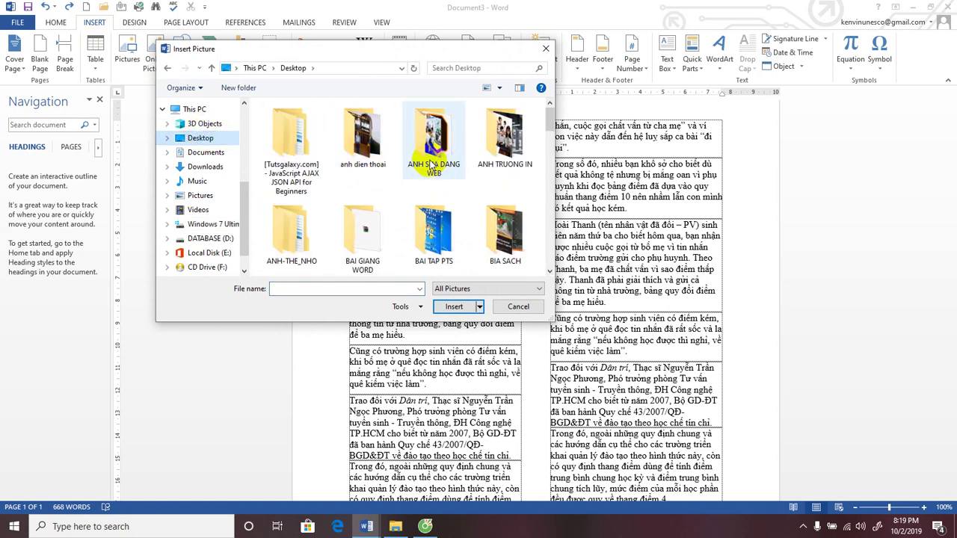
double_click(432, 163)
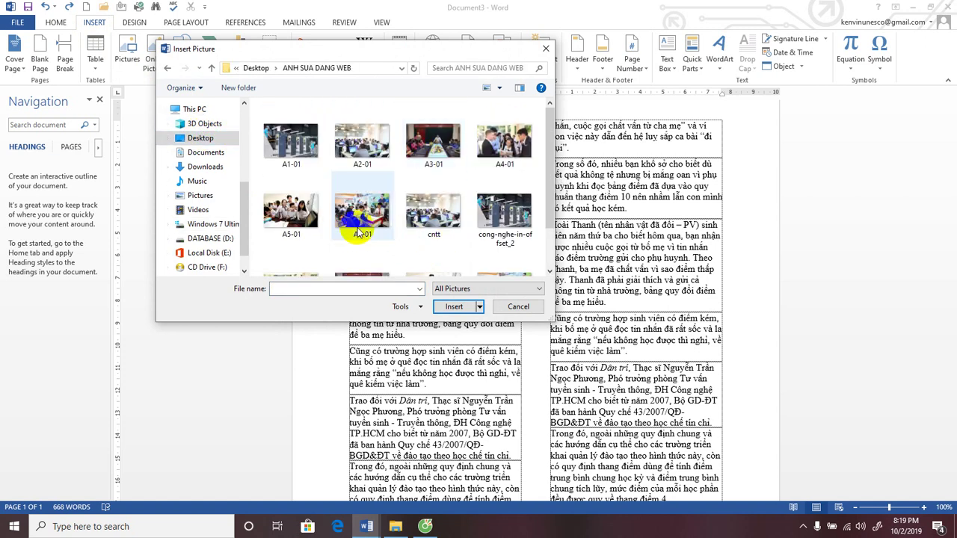
double_click(495, 149)
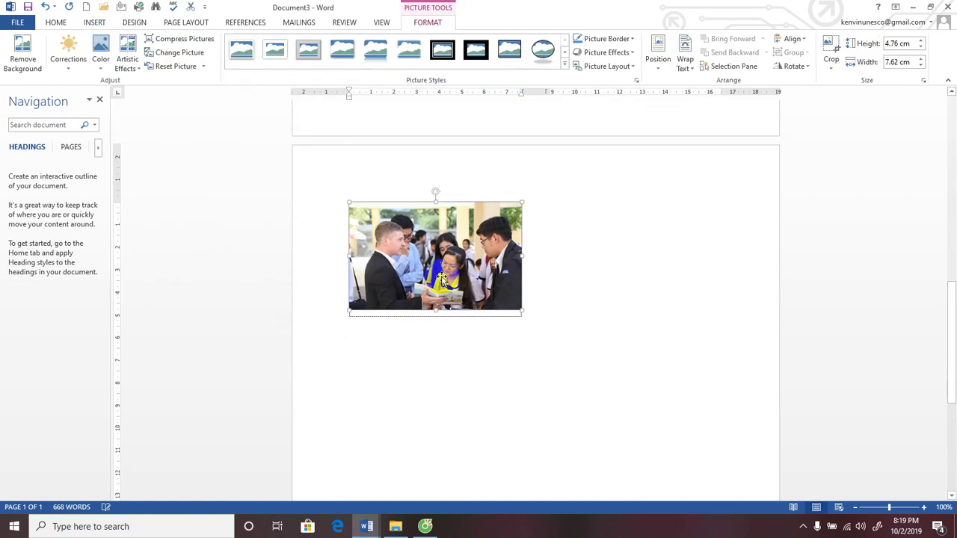
Step: Move the 4.76 × 7.62 cm photo into the left column's article text
scroll(443, 280, "up", 2)
left_click(476, 207)
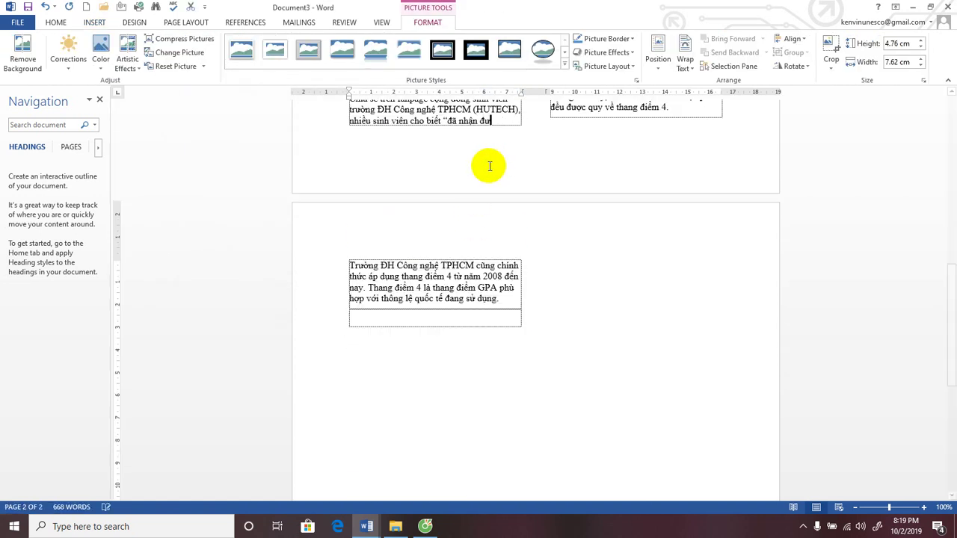
scroll(490, 166, "up", 10)
left_click_drag(581, 239, 478, 245)
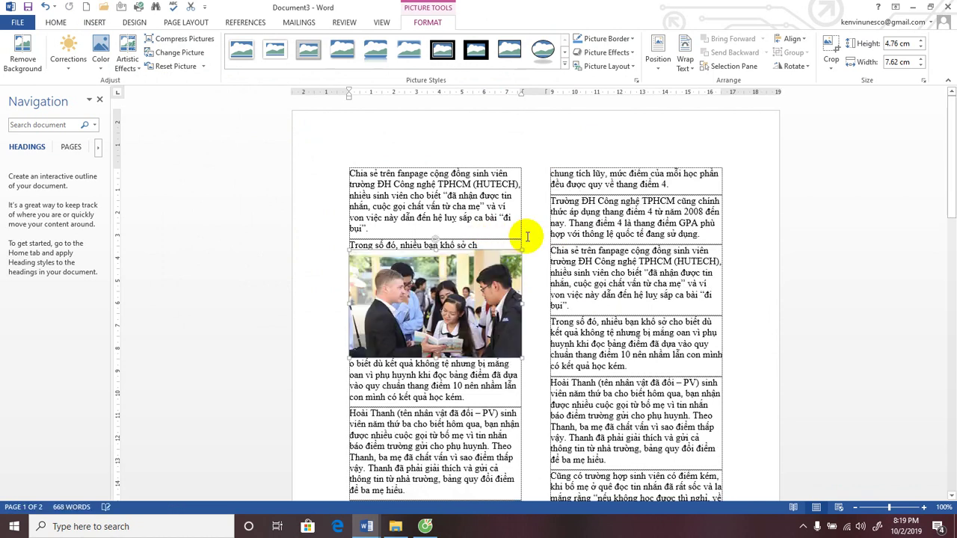
left_click(480, 295)
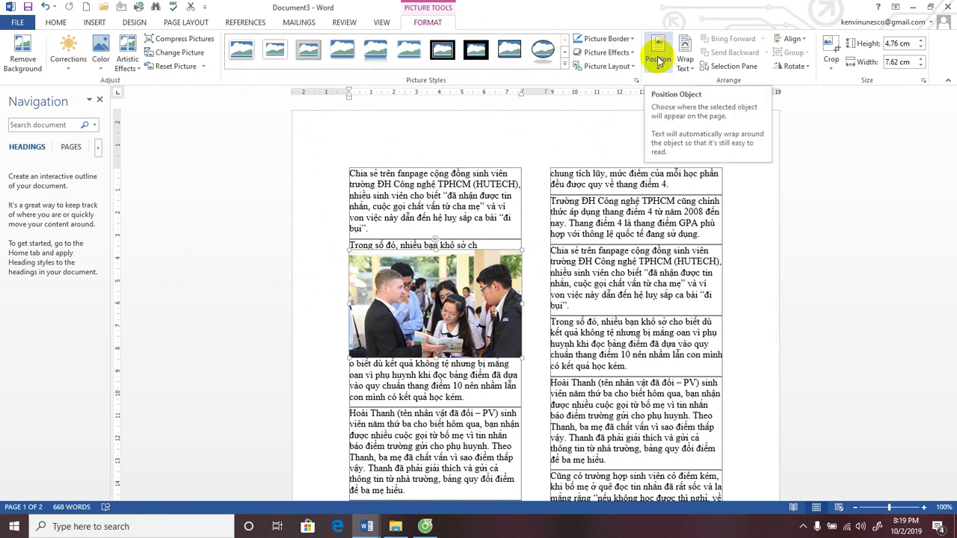
Step: Give the student photo Tight text wrapping and drag it right, between the two columns
right_click(483, 301)
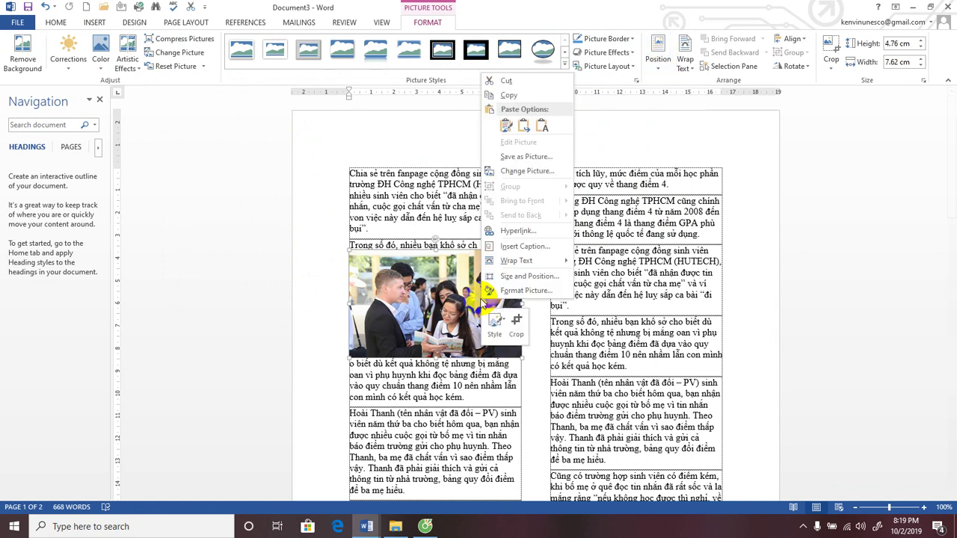
left_click(527, 278)
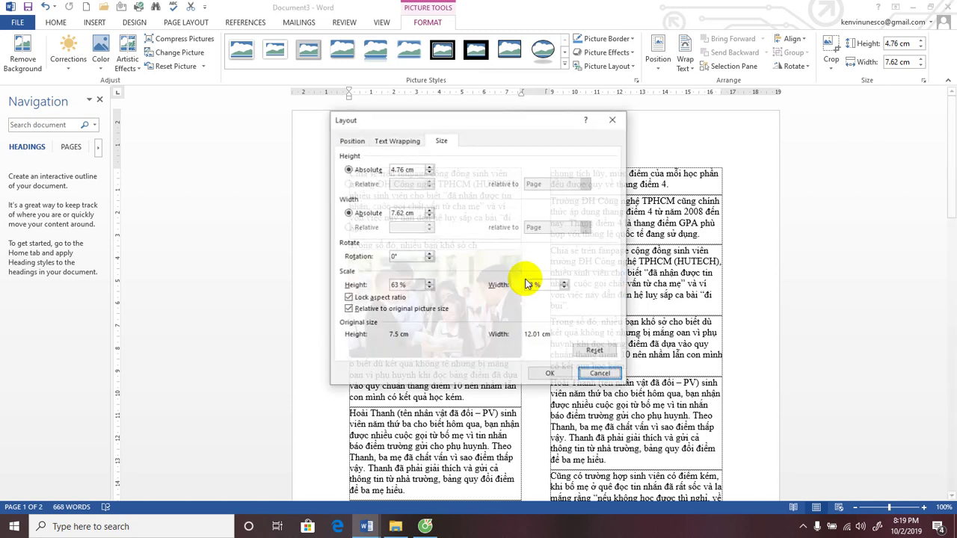
left_click(396, 141)
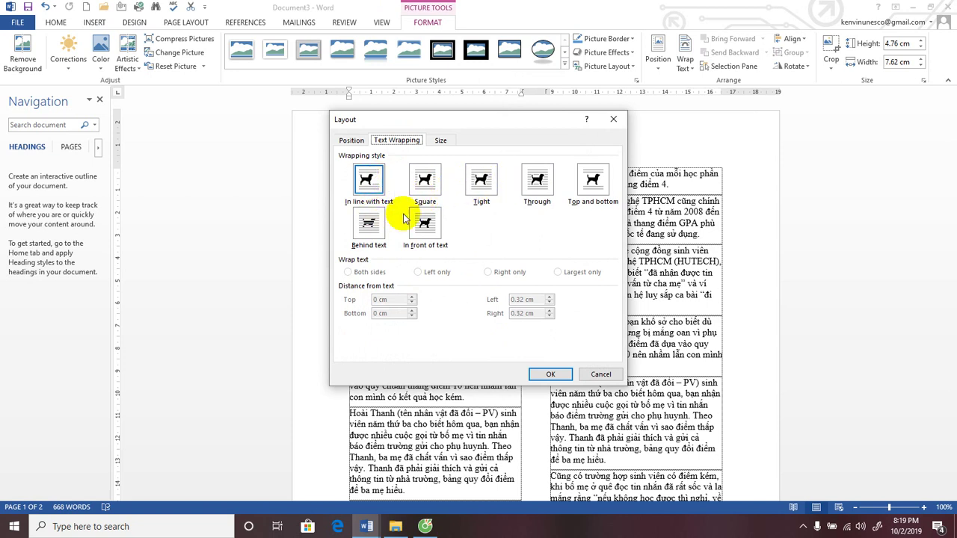
left_click(425, 181)
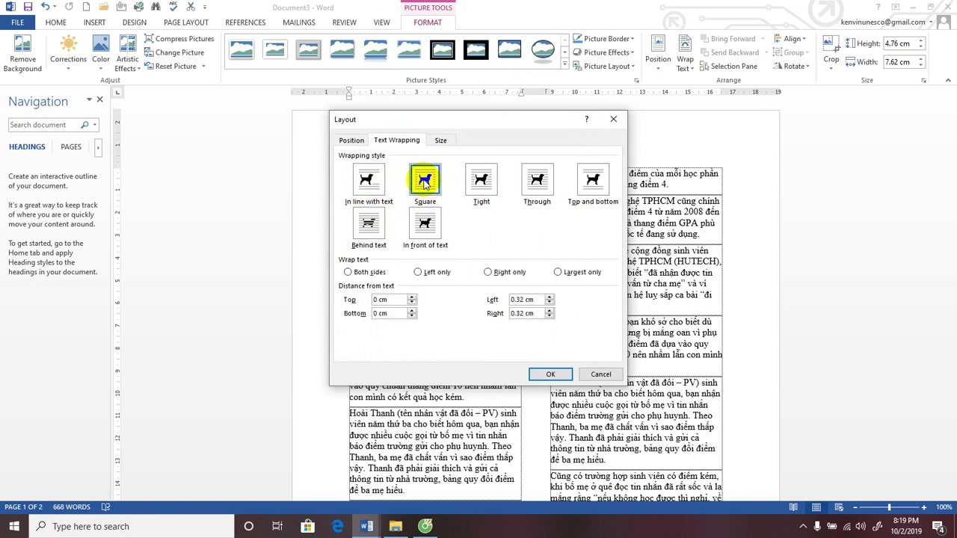
left_click(552, 374)
mouse_move(483, 325)
left_mouse_down()
mouse_move(532, 320)
mouse_move(543, 341)
left_mouse_up()
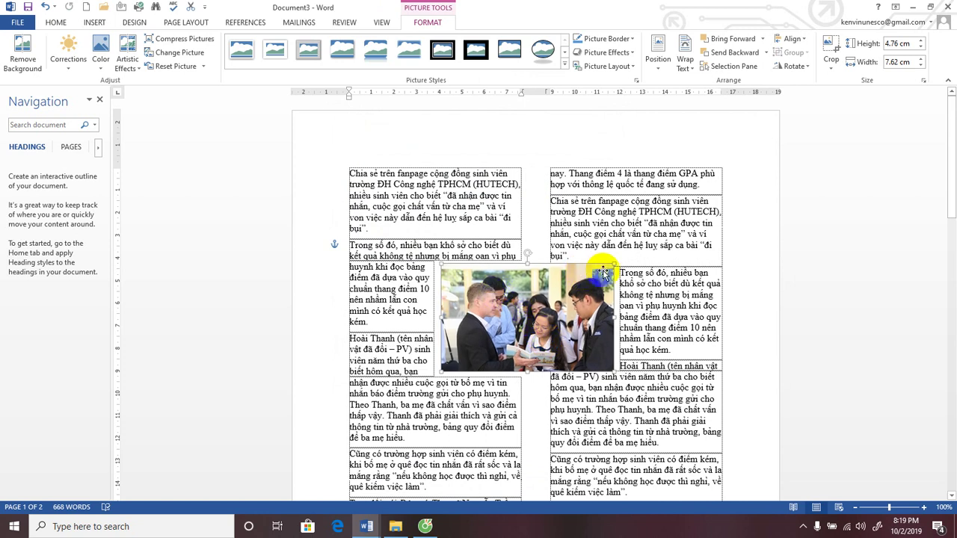
Step: Enlarge the student photo from its corner to 5.87 × 9.39 cm and nudge it left
left_click_drag(615, 263, 654, 240)
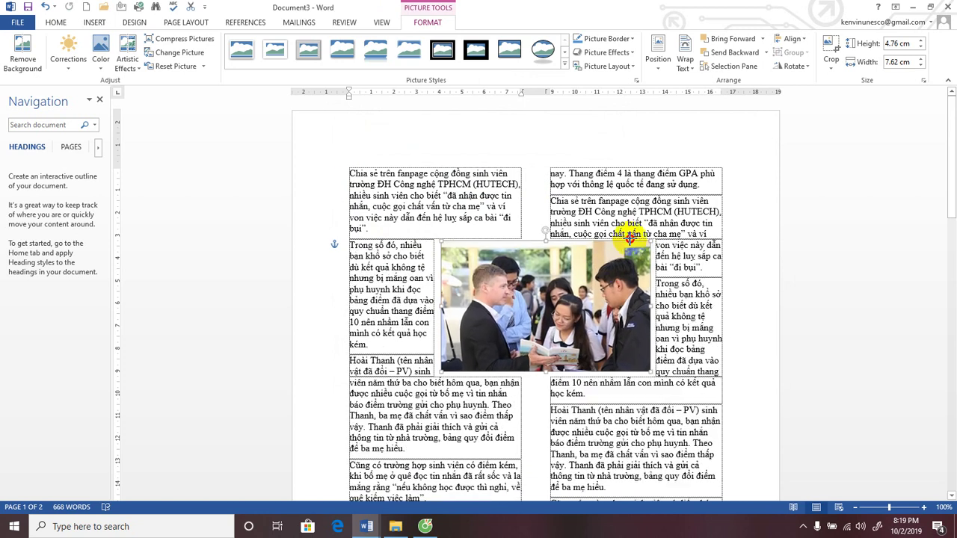
left_click_drag(596, 284, 585, 285)
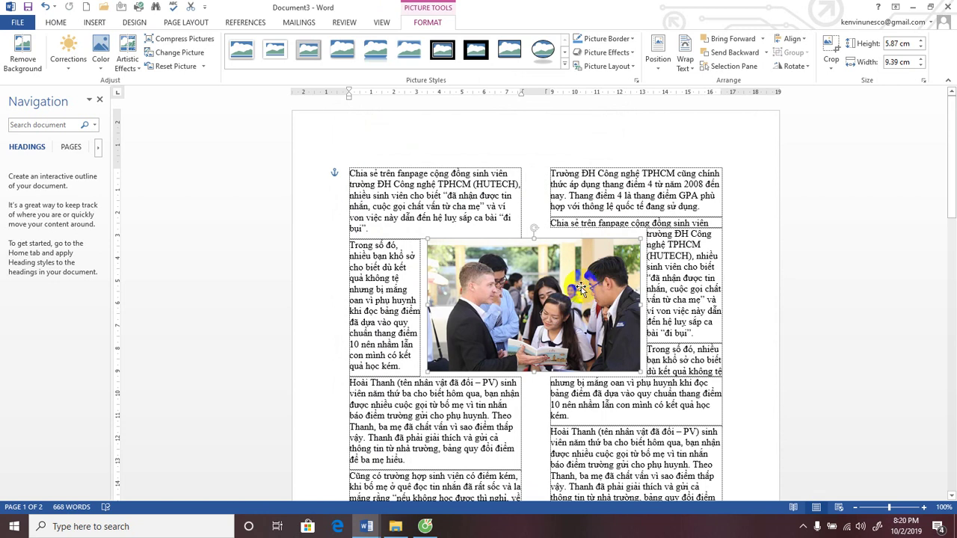
left_click(611, 263)
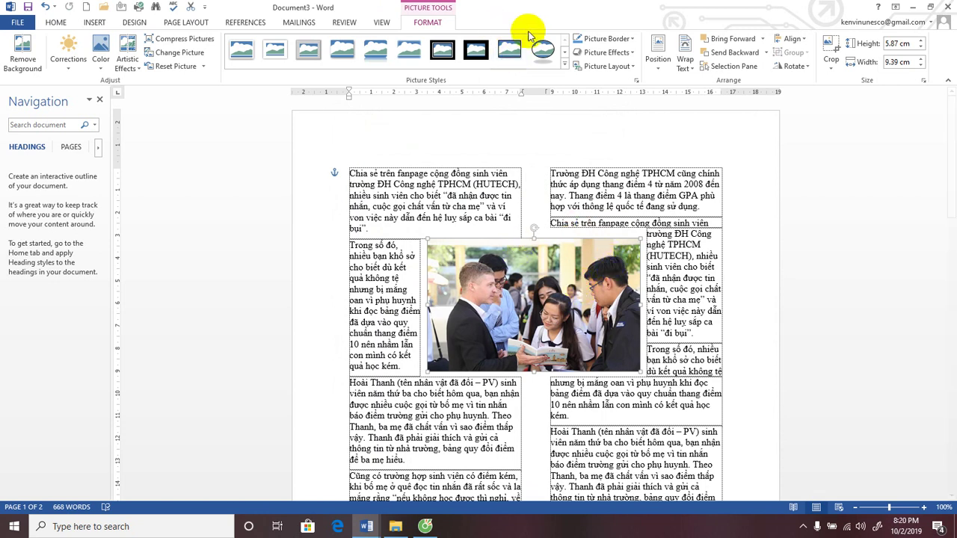
Step: Set the photo's position to Middle Center with square wrapping and move it higher up the page
left_click(662, 59)
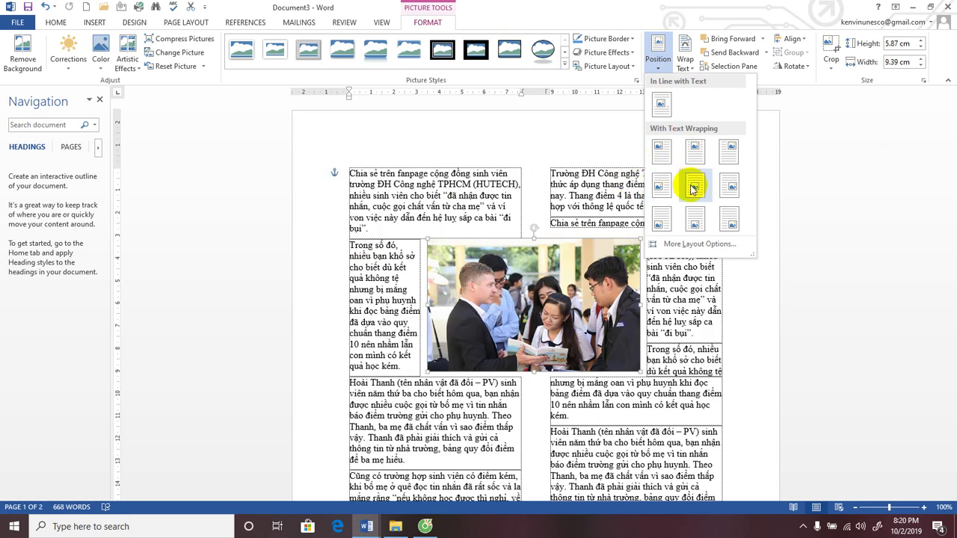
left_click(694, 188)
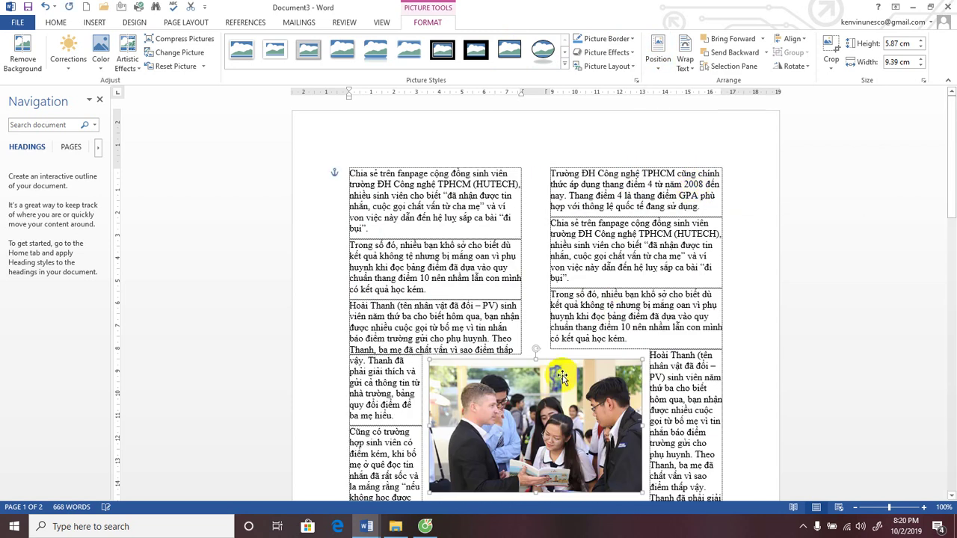
left_click_drag(559, 373, 555, 312)
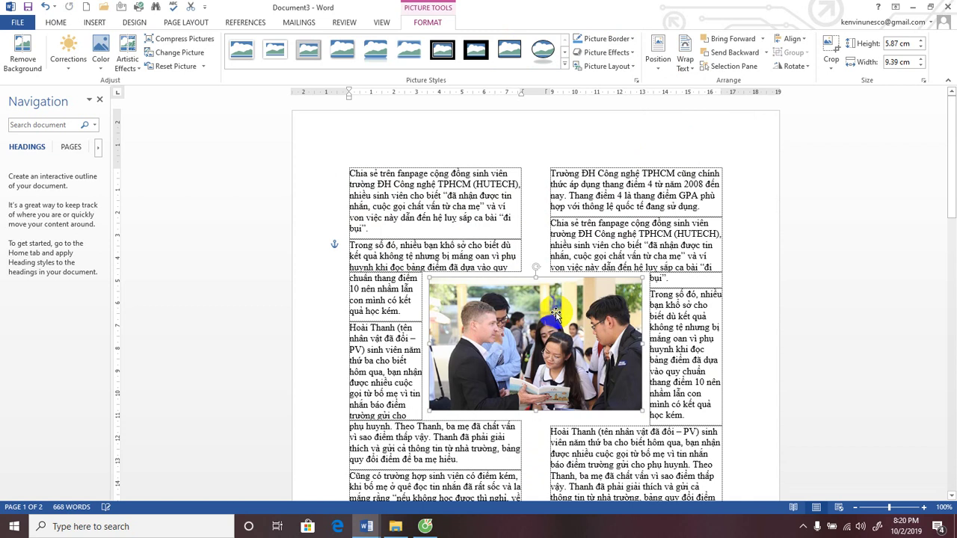
right_click(556, 330)
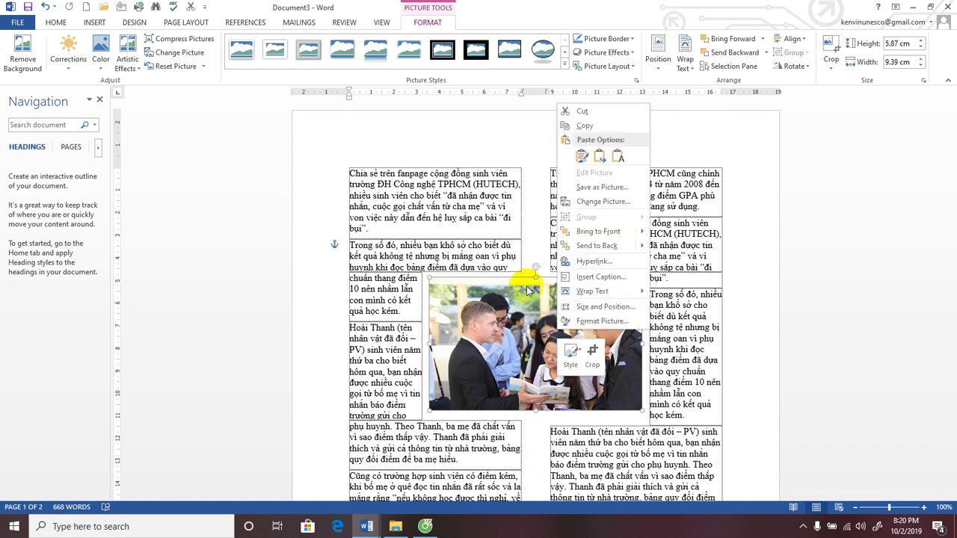
Step: In Format Picture, give the photo a shadow: 33% transparency, 109% size, 6 pt blur, 0 pt distance
left_click(592, 321)
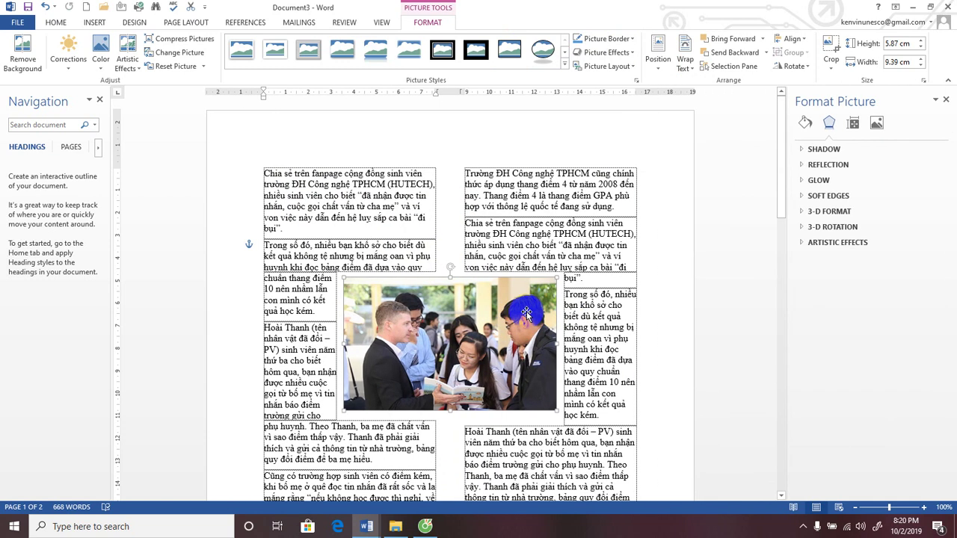
right_click(505, 346)
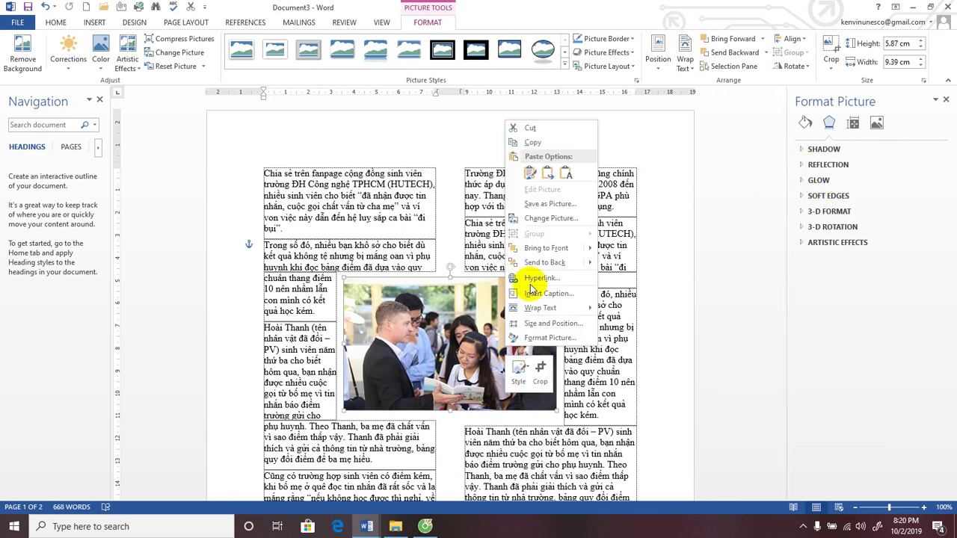
left_click(811, 152)
left_click(811, 151)
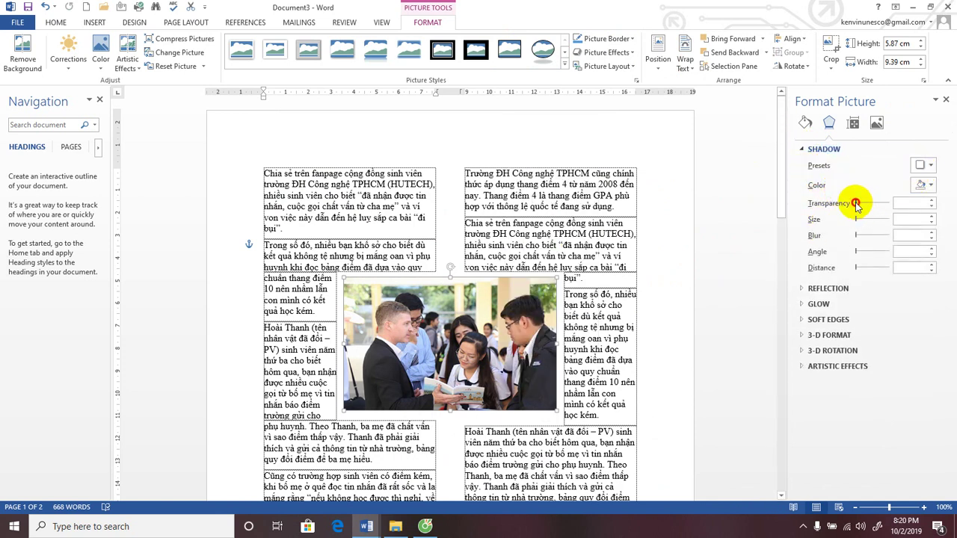
left_click_drag(856, 205, 861, 205)
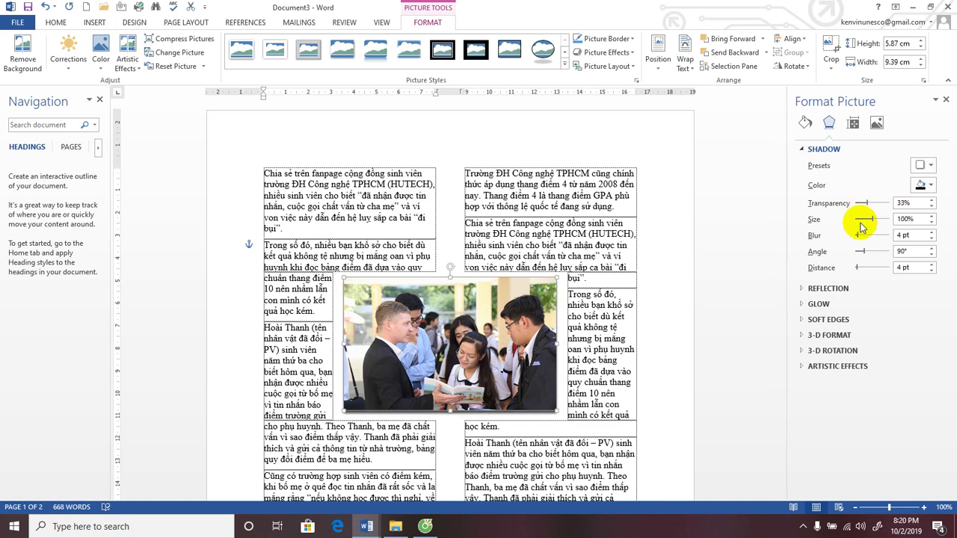
mouse_move(869, 220)
left_mouse_down()
mouse_move(857, 255)
mouse_move(876, 268)
mouse_move(854, 269)
left_mouse_up()
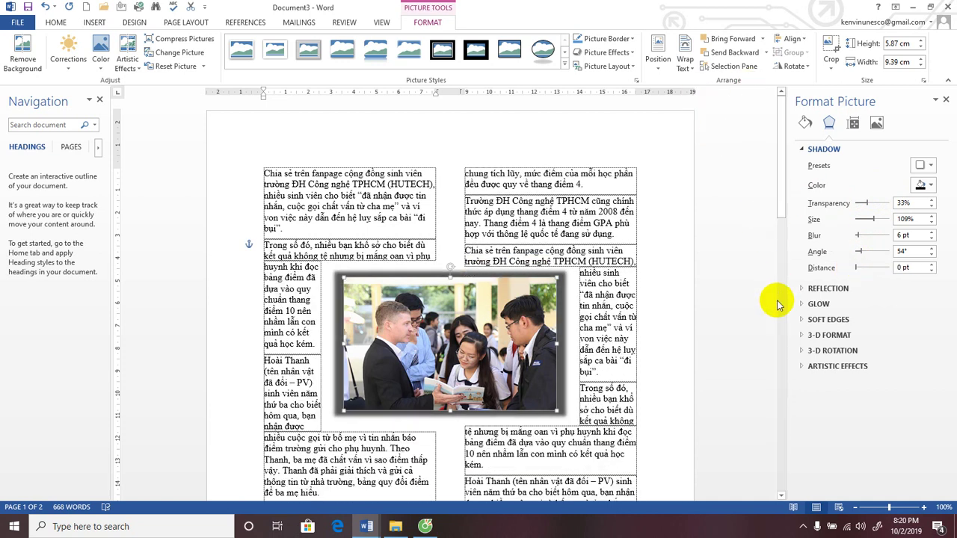
left_click(822, 290)
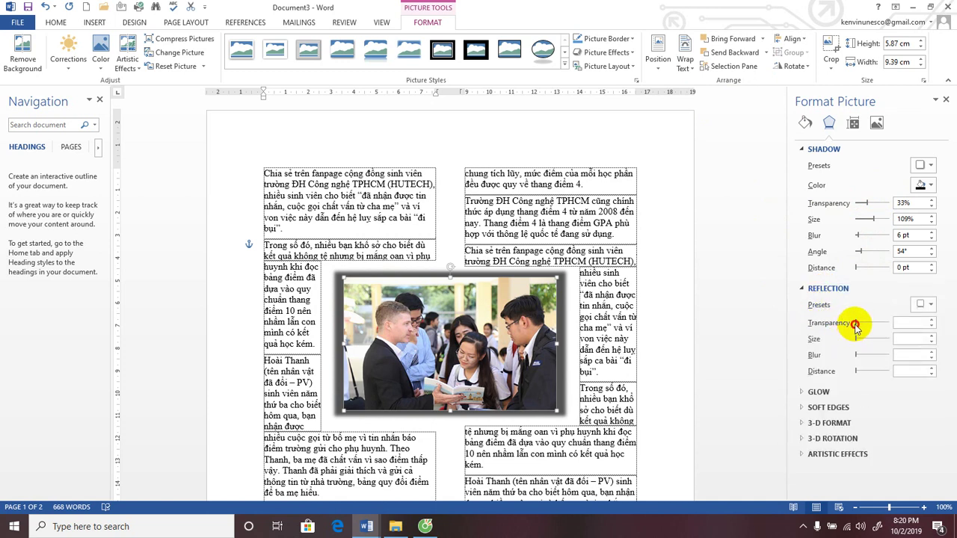
Step: Try a reflection on the photo, then shrink its size to 0% so none remains
left_click_drag(863, 325, 850, 326)
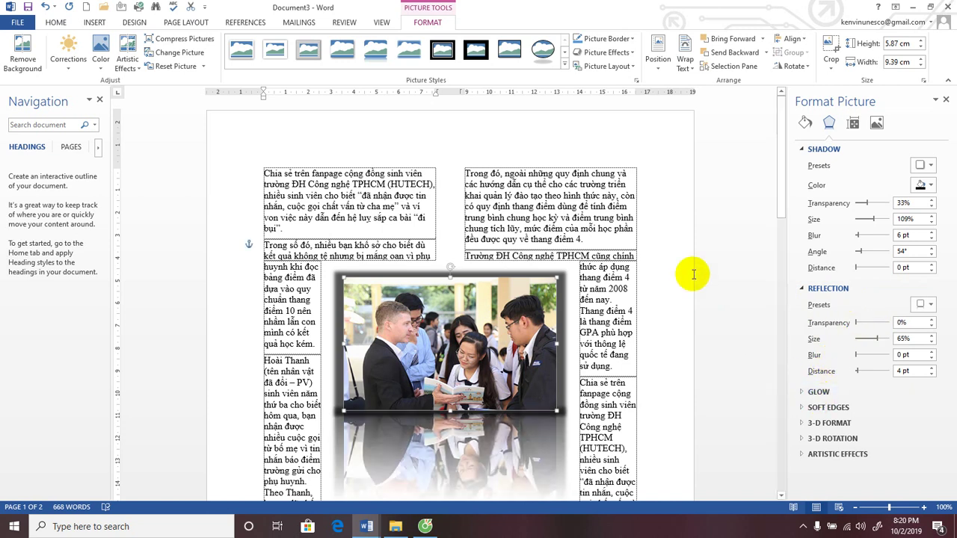
scroll(694, 271, "down", 3)
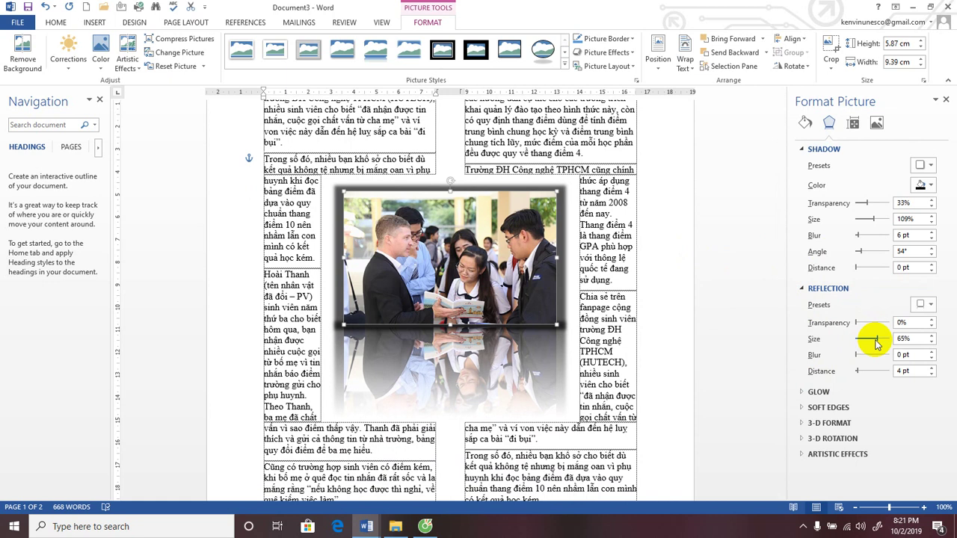
left_click_drag(858, 341, 851, 343)
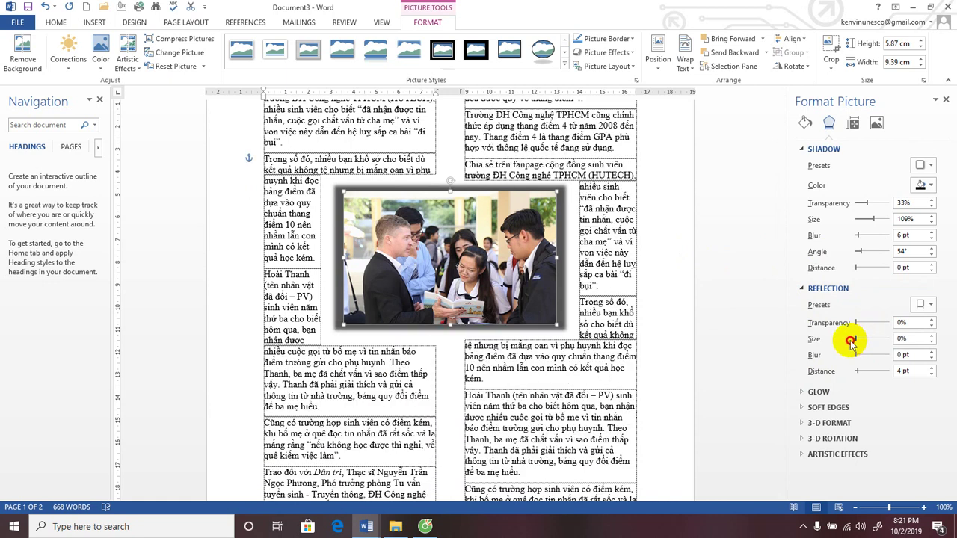
scroll(762, 220, "up", 3)
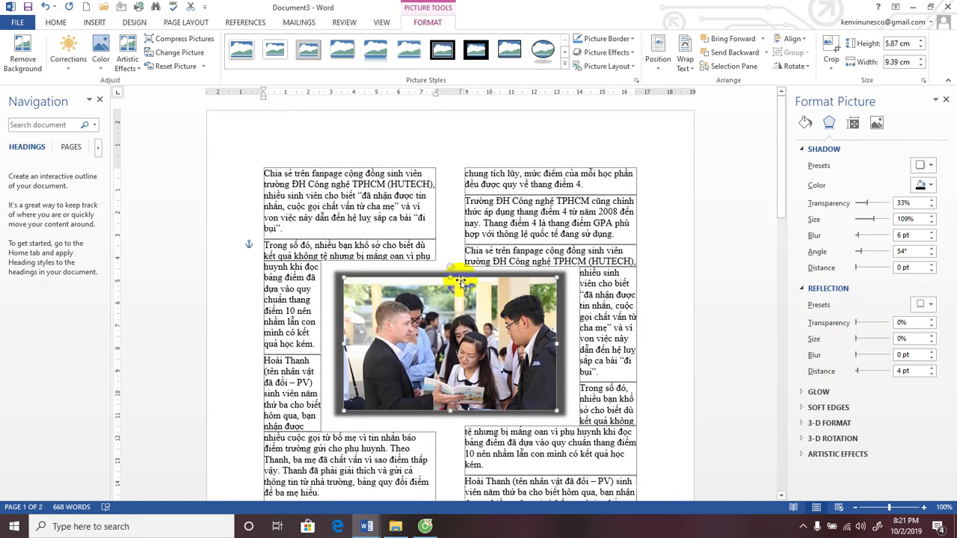
left_click(659, 59)
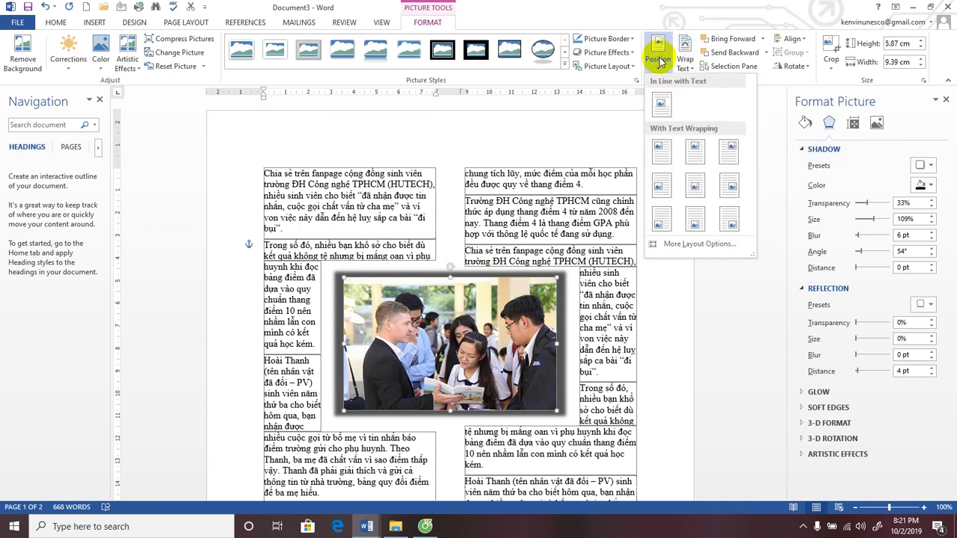
Step: In the photo's layout settings, choose Square wrapping on the right side only and confirm
left_click(684, 246)
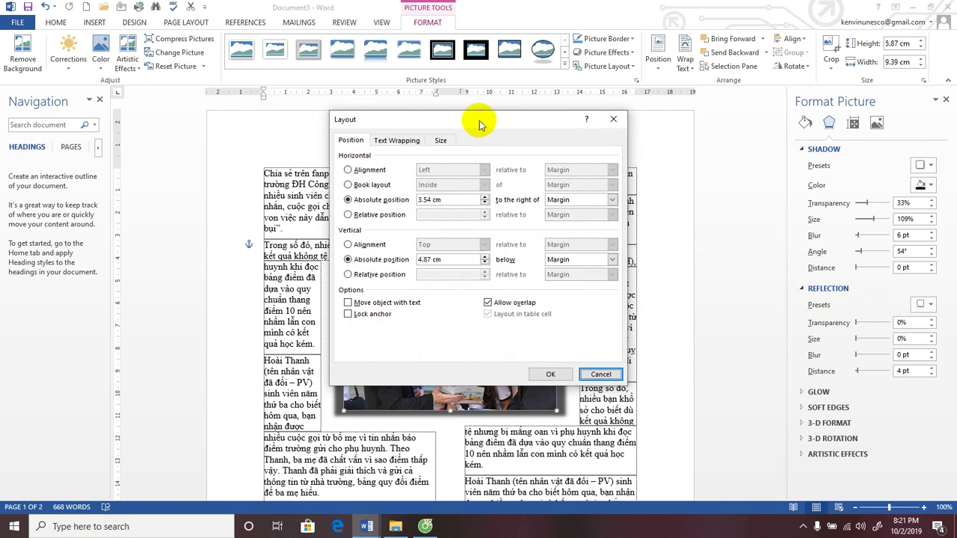
left_click_drag(479, 125, 770, 131)
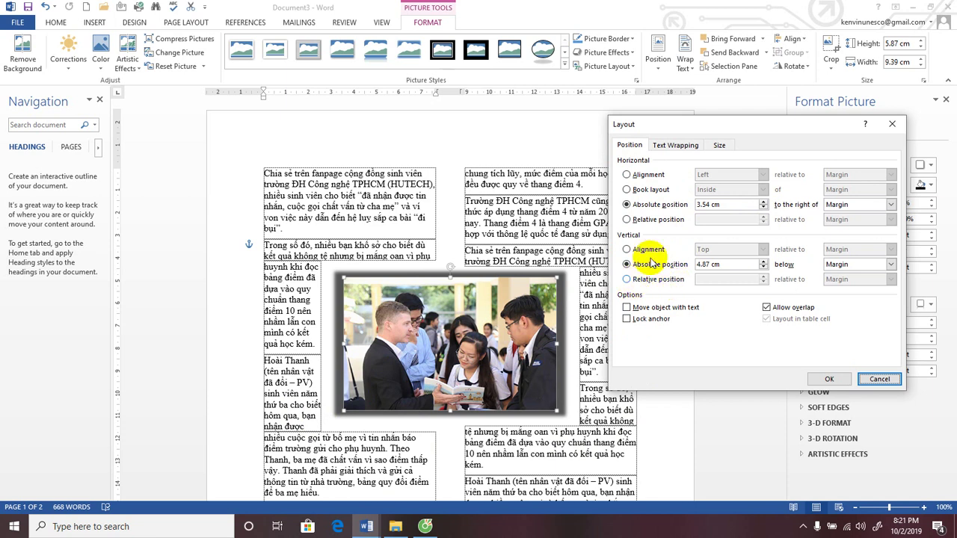
left_click(672, 146)
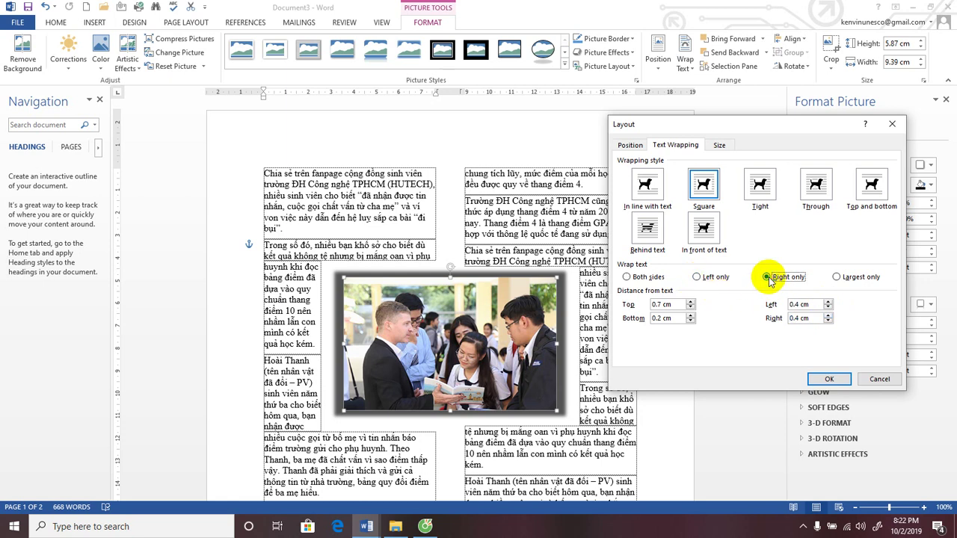
left_click(719, 144)
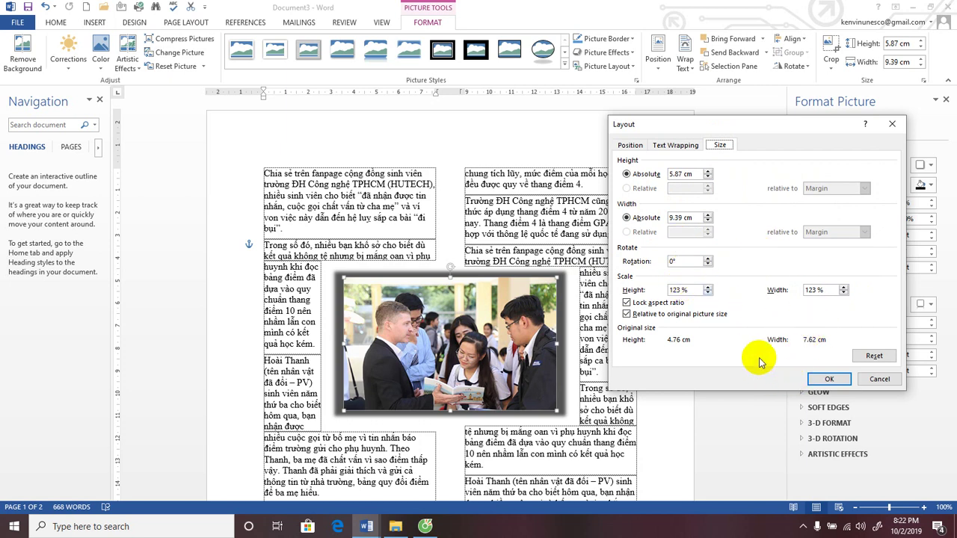
left_click(817, 380)
Step: Try an oval framed picture style on the photo, then a thick framed style instead
scroll(566, 320, "down", 2)
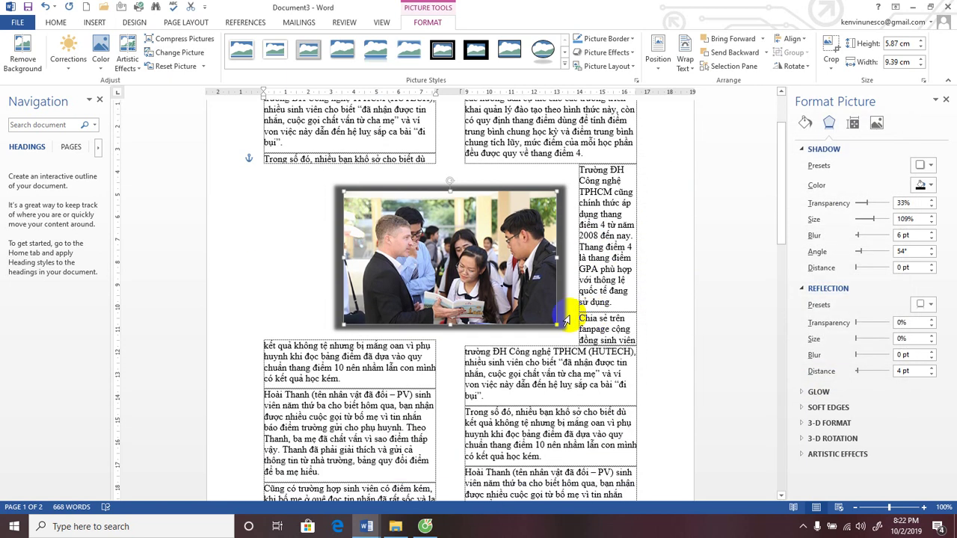
scroll(577, 295, "up", 1)
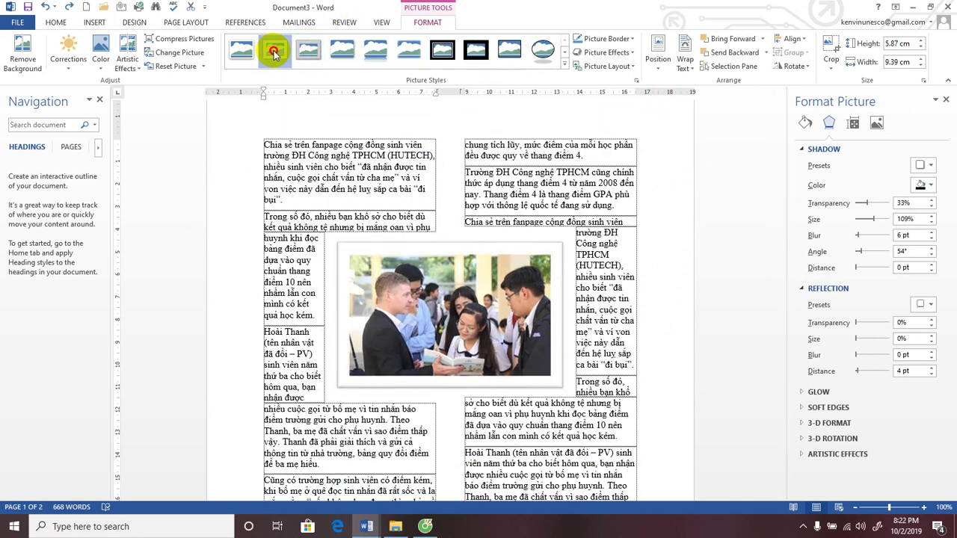
left_click(542, 53)
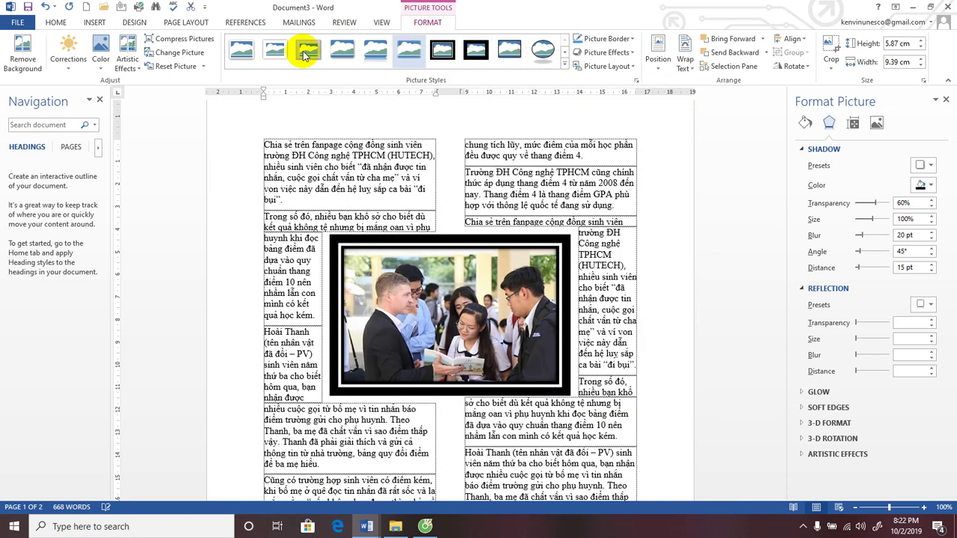
left_click(241, 49)
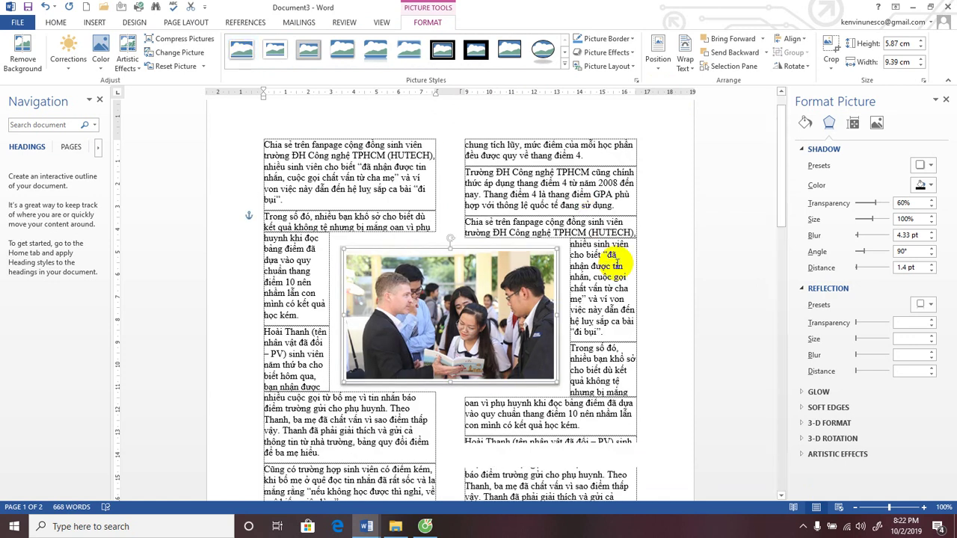
Step: Drag the shadowed photo higher so it straddles both columns with text wrapping around it
scroll(667, 315, "down", 3)
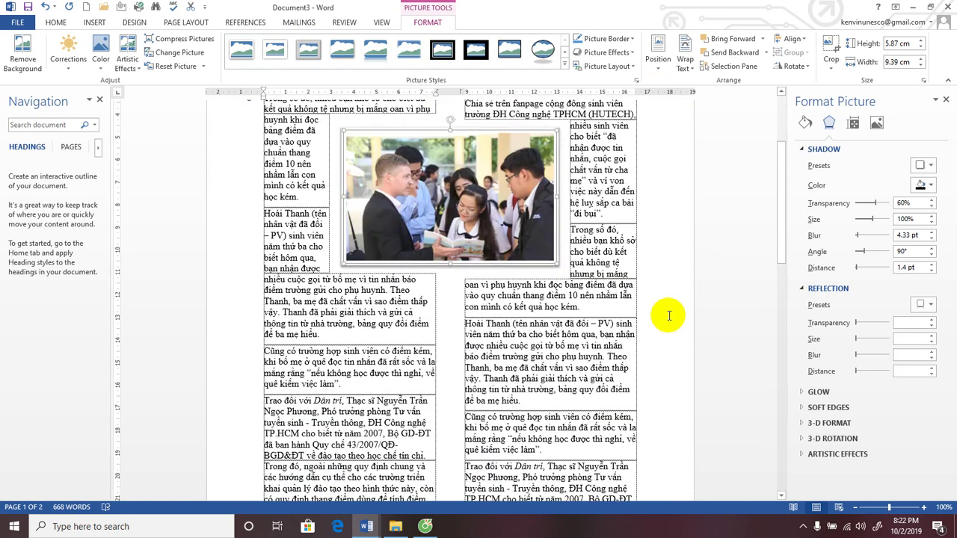
scroll(667, 315, "up", 3)
mouse_move(502, 349)
left_mouse_down()
mouse_move(498, 307)
mouse_move(501, 314)
left_mouse_up()
scroll(506, 333, "down", 2)
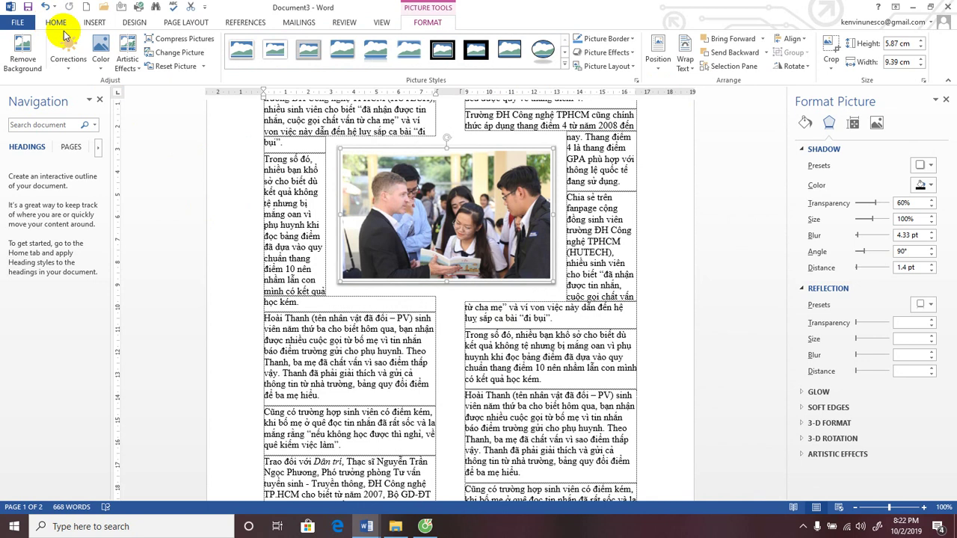
Step: Insert the classroom picture A5-01 from file into the article
left_click(94, 24)
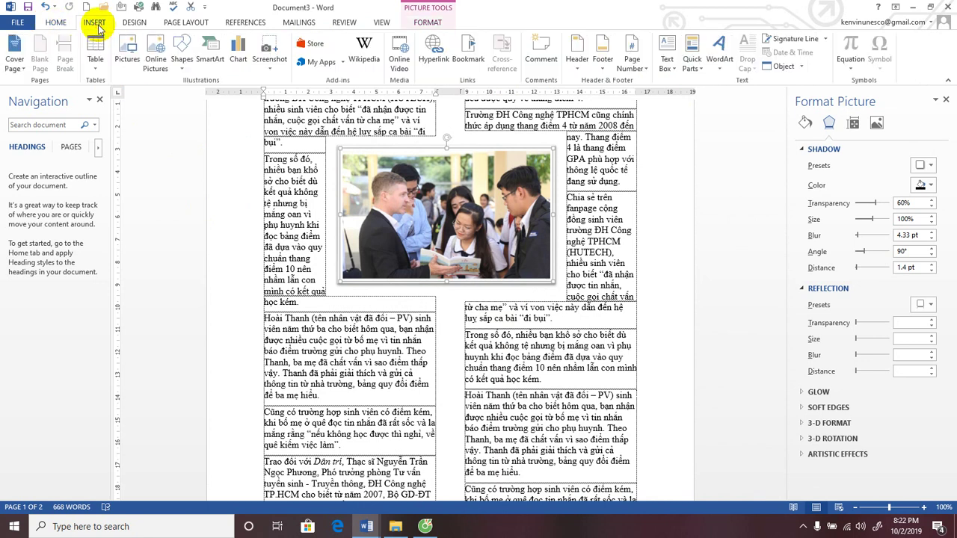
left_click(129, 50)
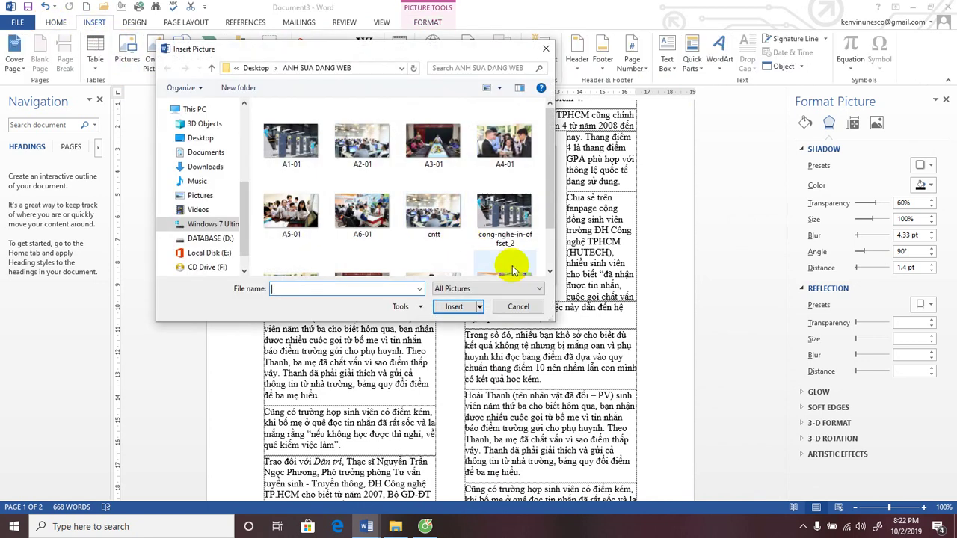
left_click(291, 221)
double_click(292, 221)
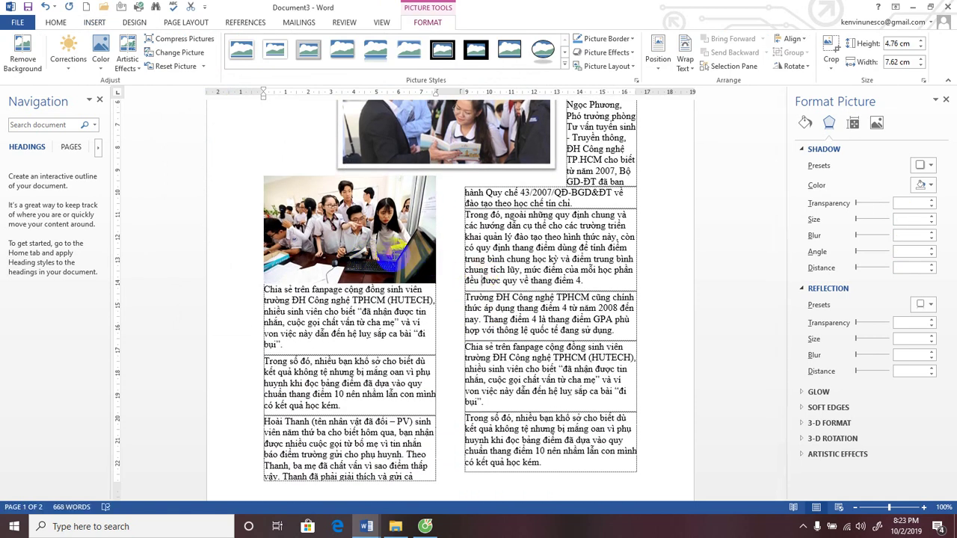
Step: Move the classroom photo into the right column and give it Square text wrapping
left_click_drag(366, 256, 542, 246)
left_click(541, 247)
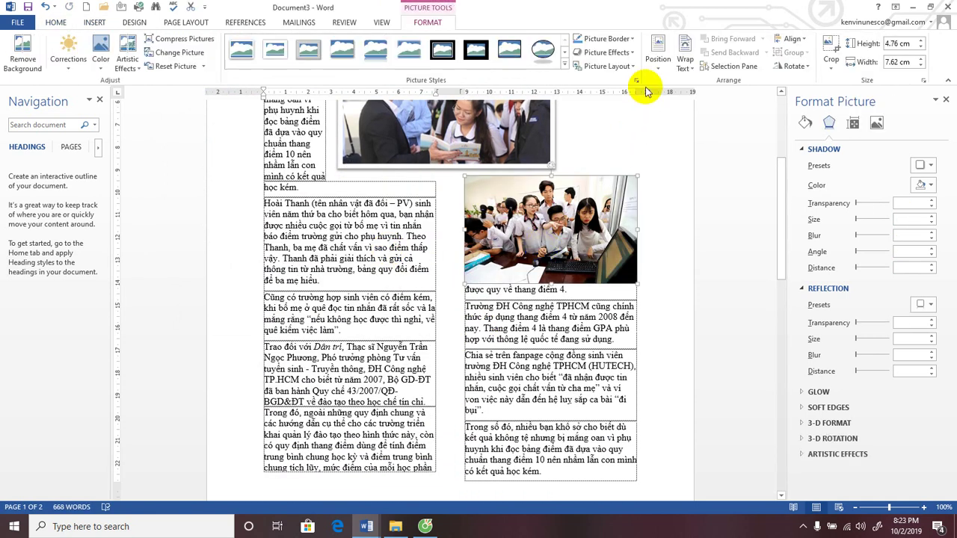
left_click(685, 48)
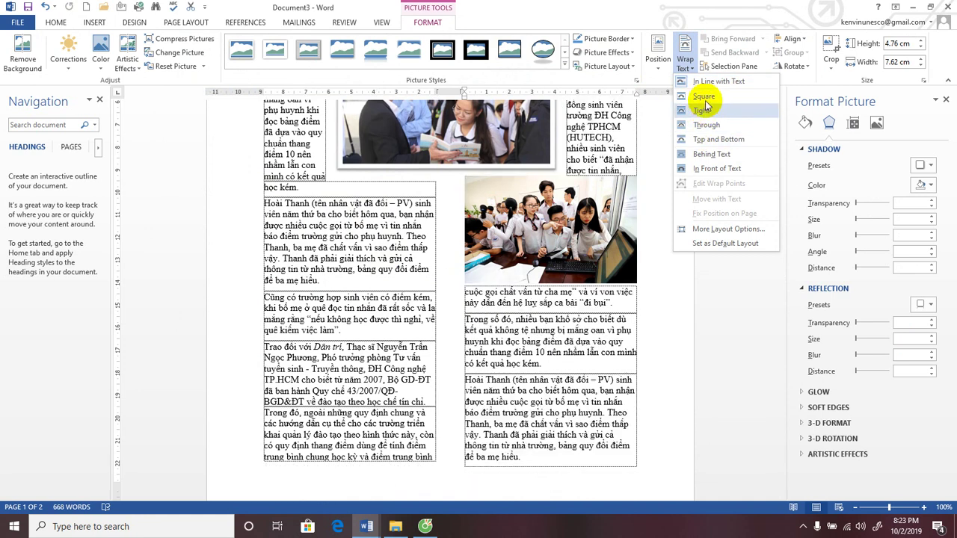
left_click(705, 107)
Step: Enlarge the classroom photo to 5.99 × 9.58 cm and place it between the two columns
mouse_move(554, 187)
left_mouse_down()
mouse_move(472, 318)
mouse_move(481, 377)
left_mouse_up()
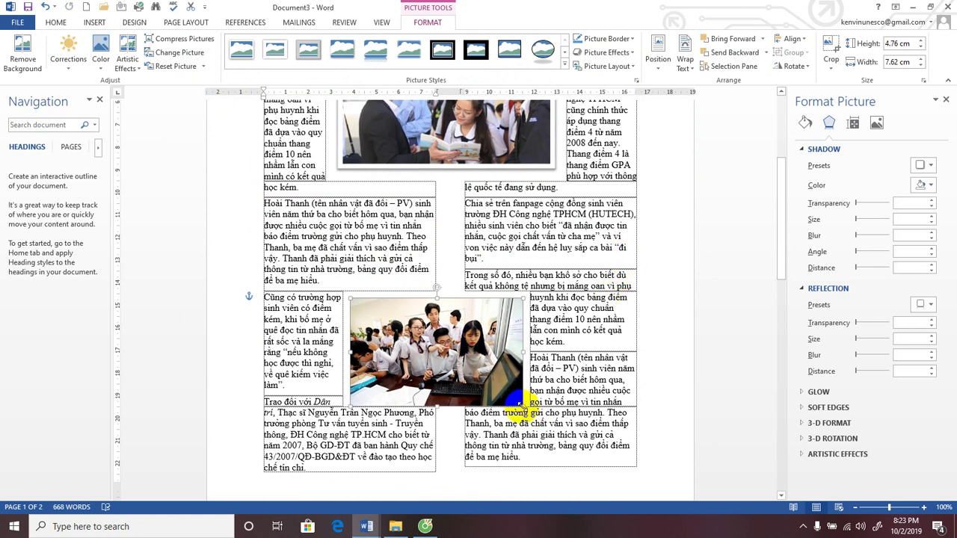
left_click_drag(521, 404, 553, 423)
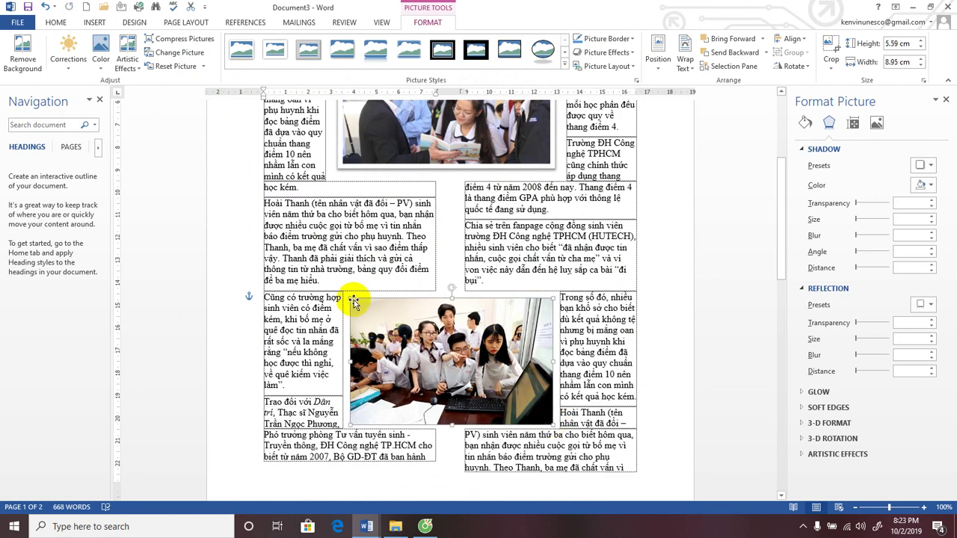
left_click_drag(351, 298, 336, 290)
left_click_drag(407, 344, 413, 325)
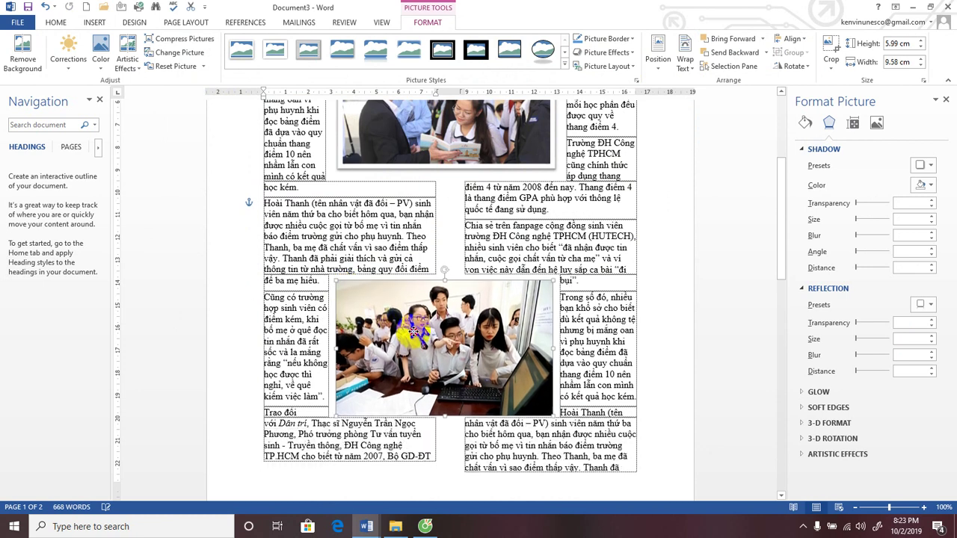
scroll(598, 295, "down", 5)
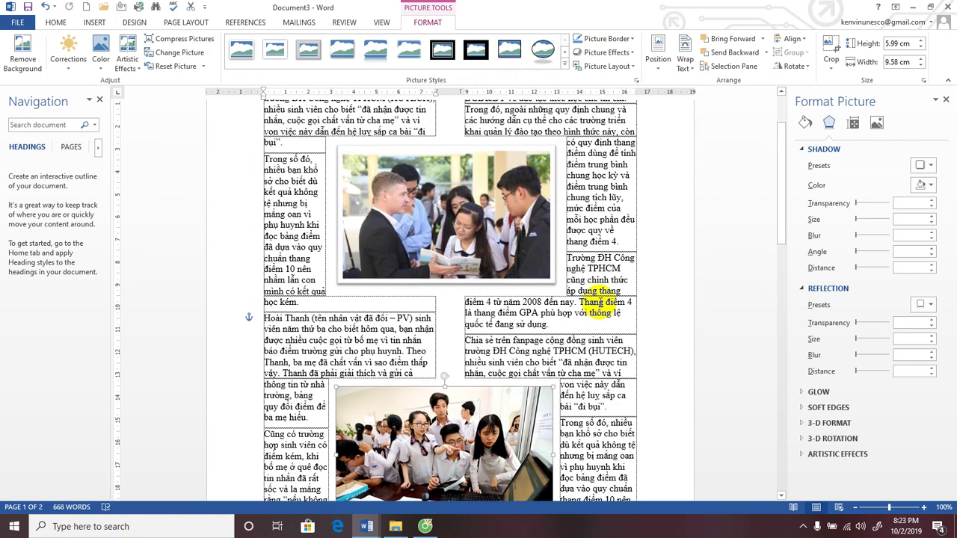
scroll(608, 247, "up", 6)
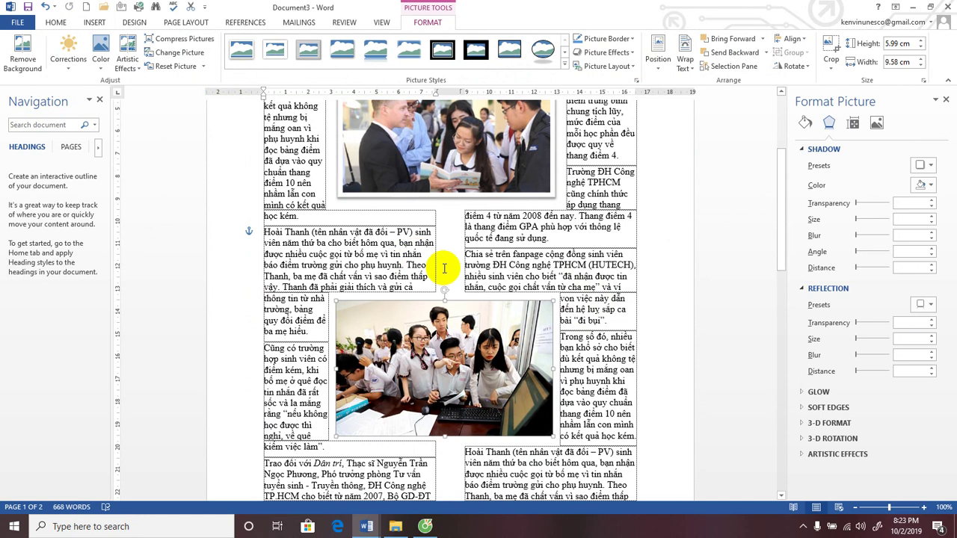
left_click(515, 237)
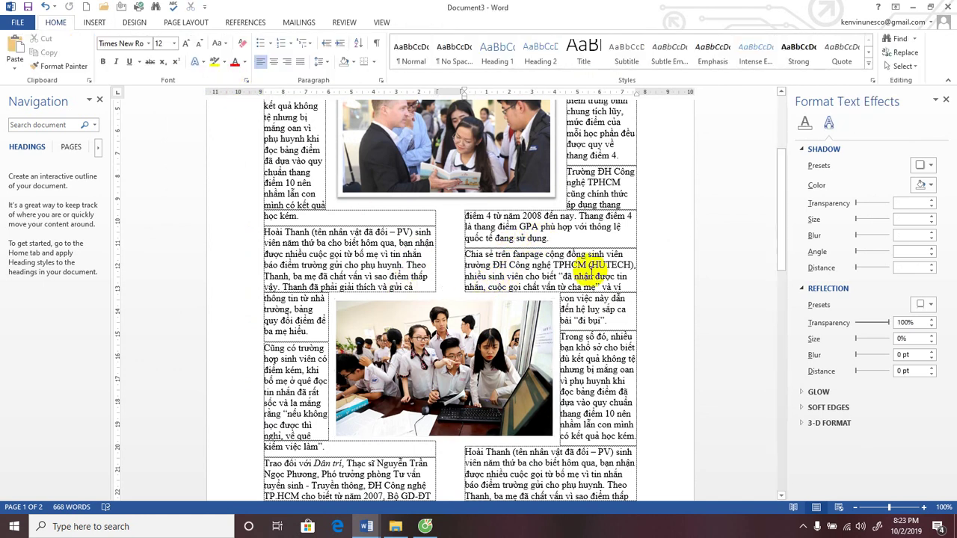
Step: Select the classroom photo and give it a first small nudge between the columns
scroll(594, 290, "down", 2)
scroll(595, 291, "up", 2)
scroll(596, 292, "up", 1)
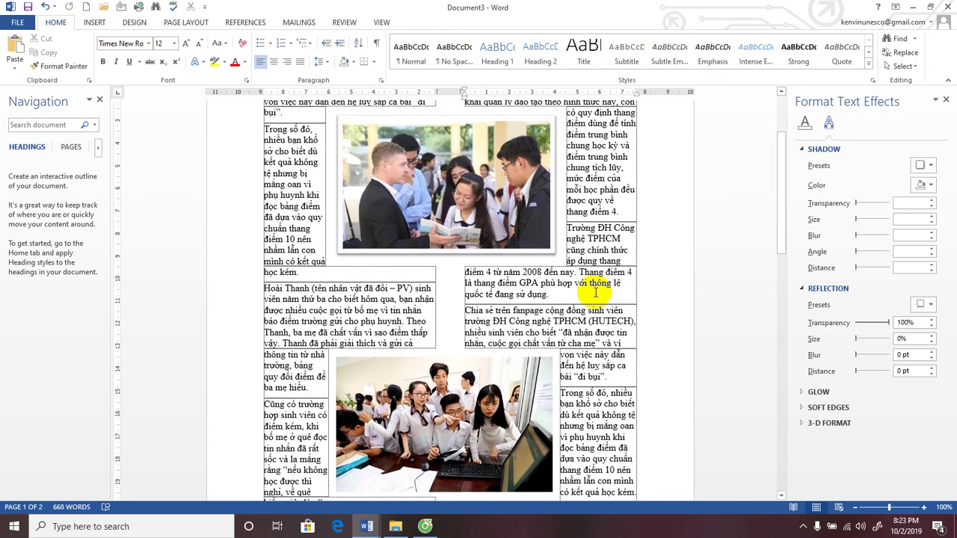
scroll(597, 293, "up", 2)
scroll(597, 293, "down", 1)
scroll(549, 261, "down", 2)
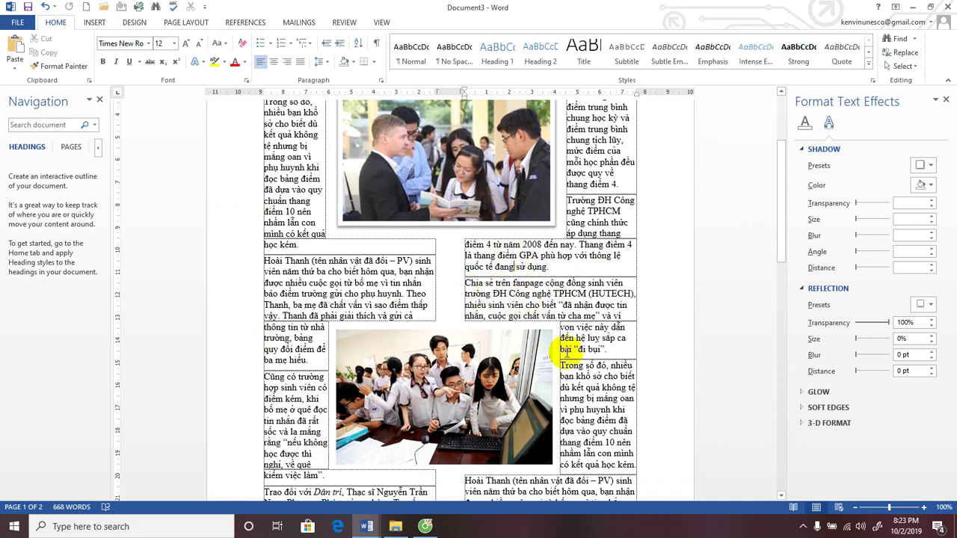
scroll(625, 305, "up", 1)
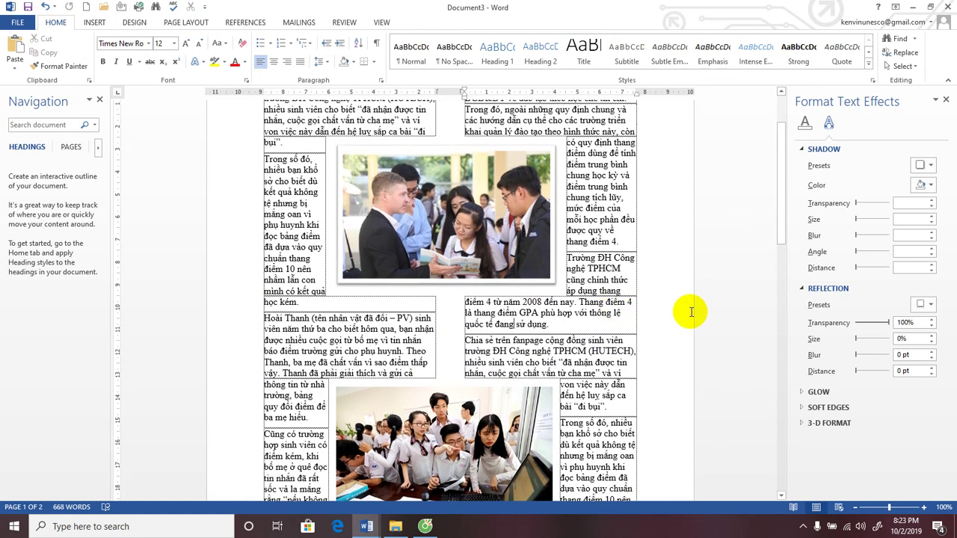
scroll(719, 364, "down", 1)
scroll(717, 364, "down", 2)
scroll(717, 364, "down", 1)
scroll(636, 337, "up", 3)
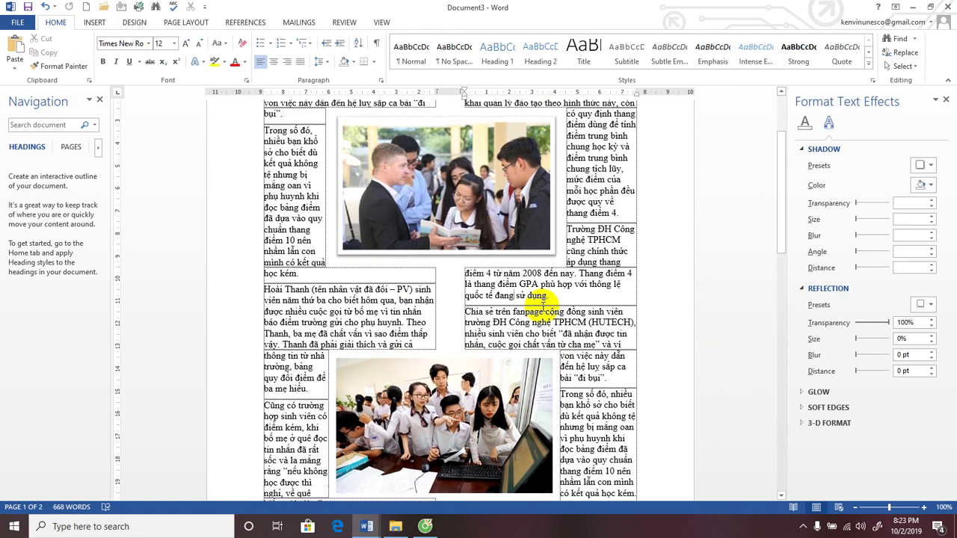
left_click(456, 385)
left_click_drag(456, 385, 473, 385)
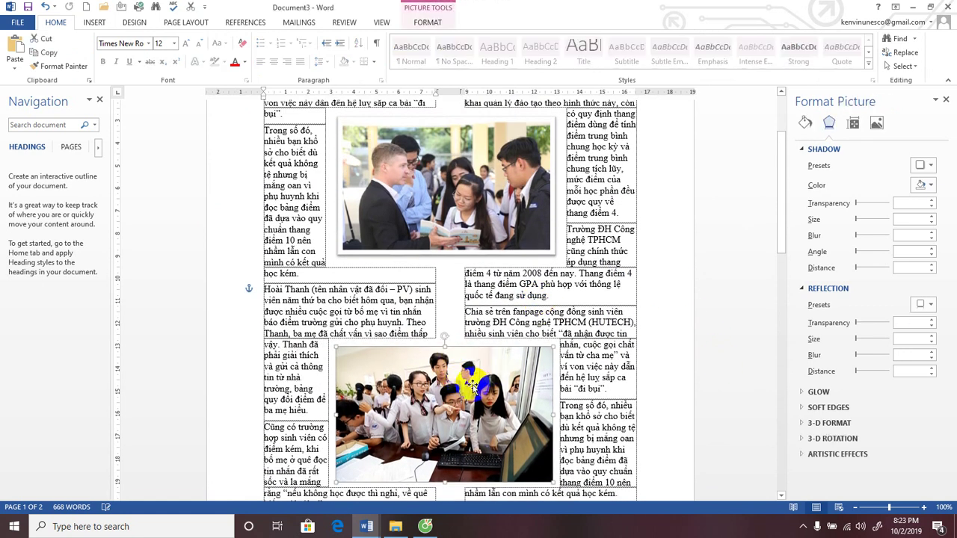
Step: Nudge the classroom photo left, down and back up until the wrapped text looks even
scroll(717, 357, "down", 3)
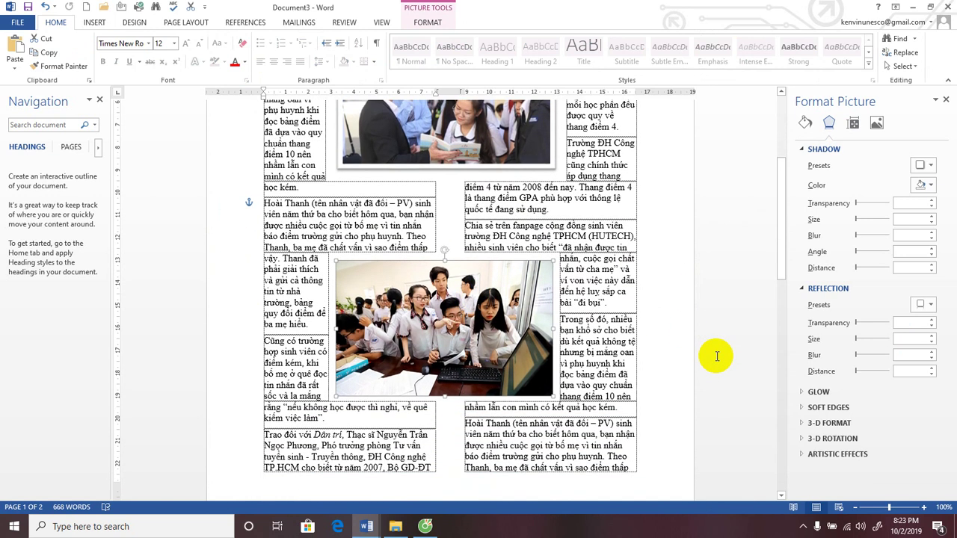
scroll(480, 319, "up", 2)
scroll(487, 316, "up", 4)
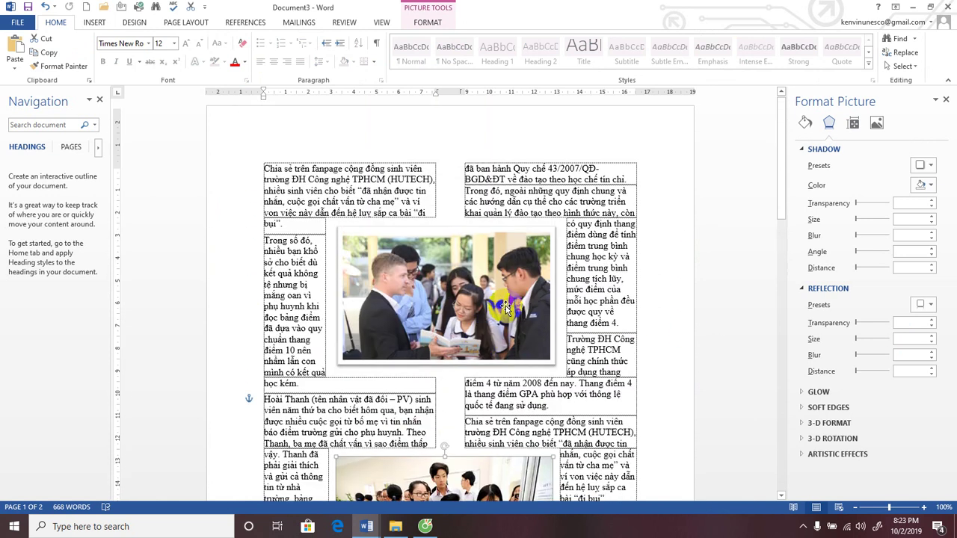
scroll(631, 351, "down", 5)
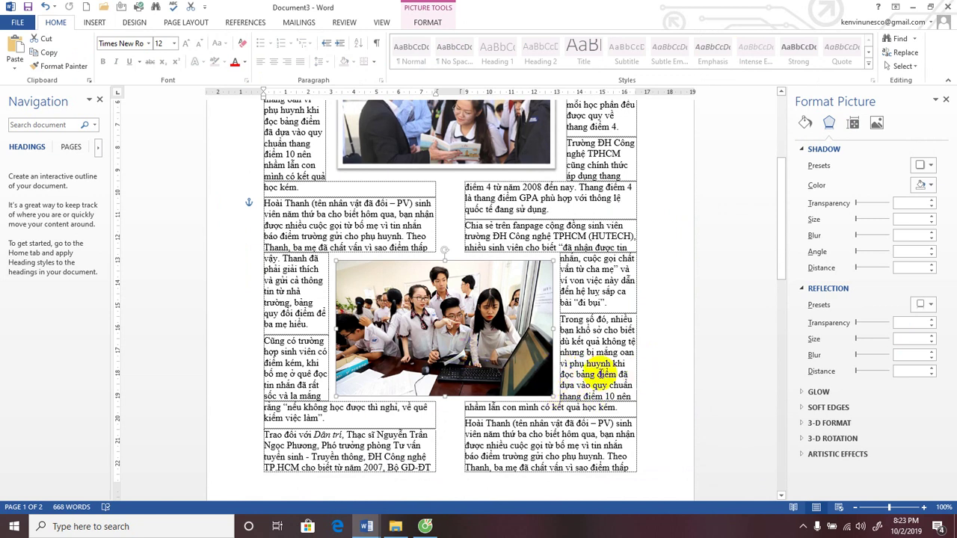
left_click_drag(516, 339, 508, 334)
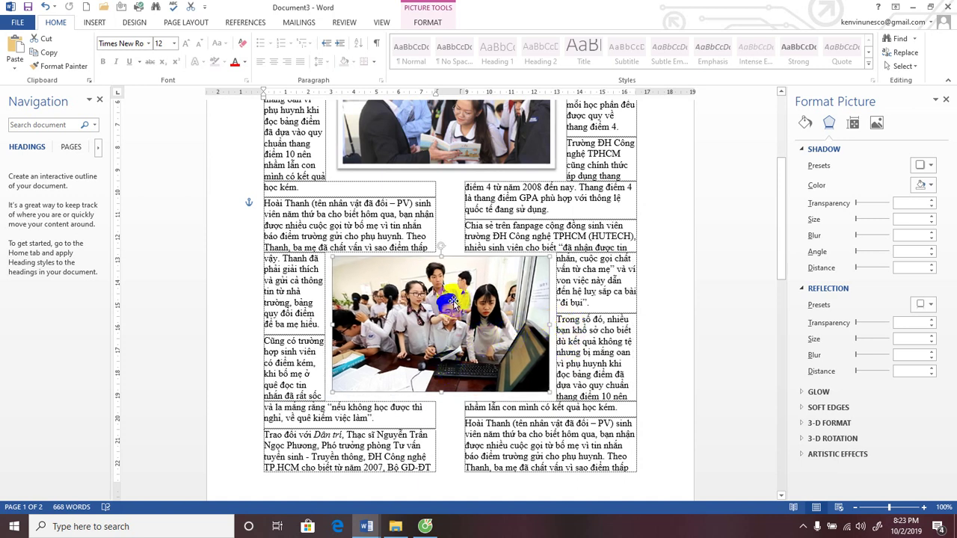
left_click_drag(459, 328, 456, 336)
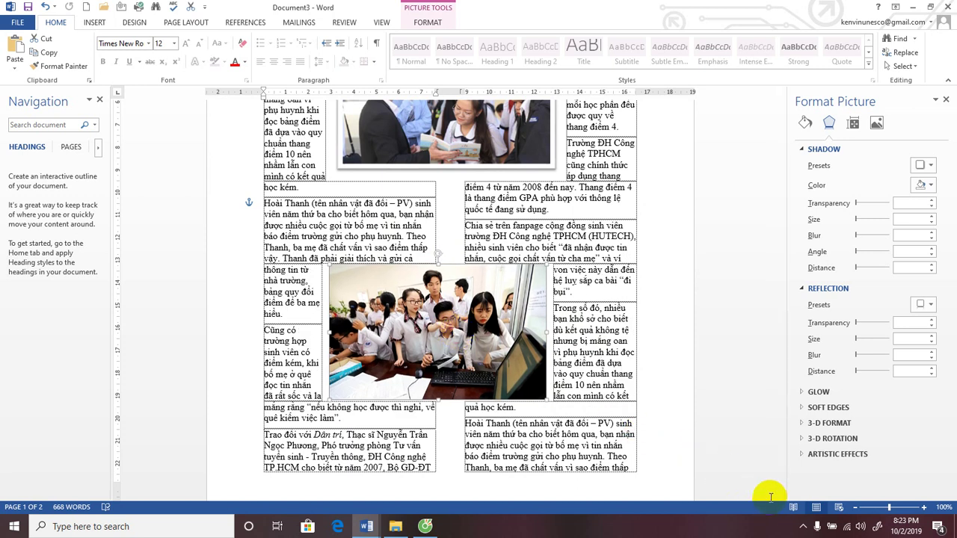
left_click_drag(499, 356, 501, 349)
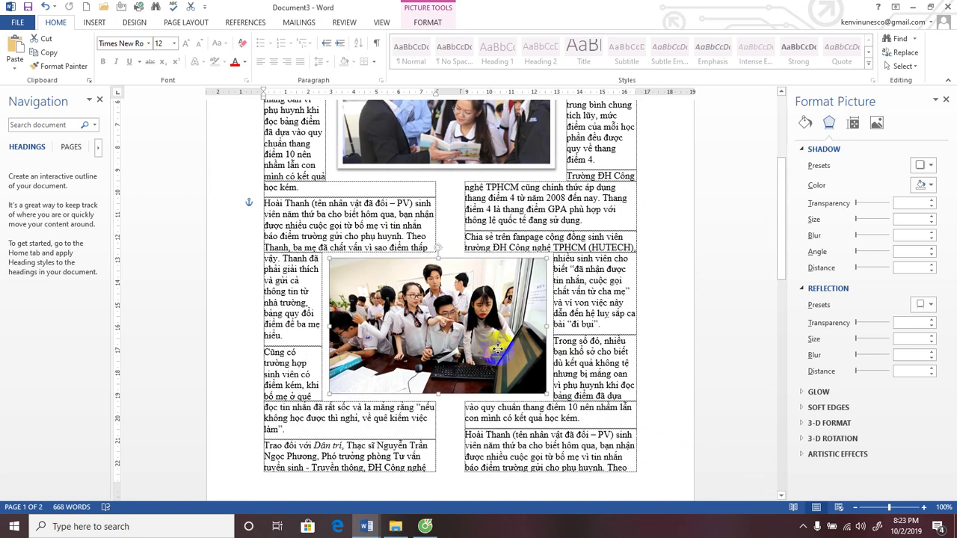
left_click(804, 530)
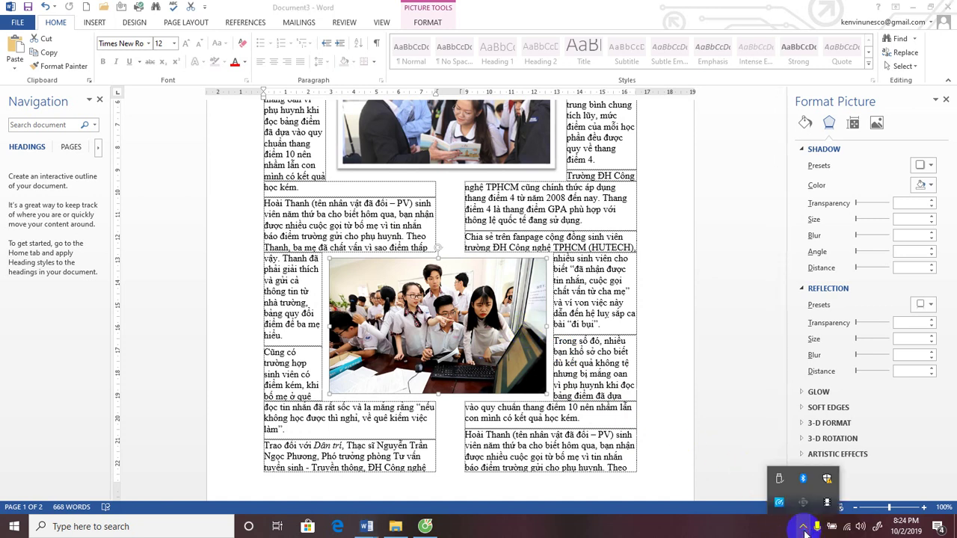